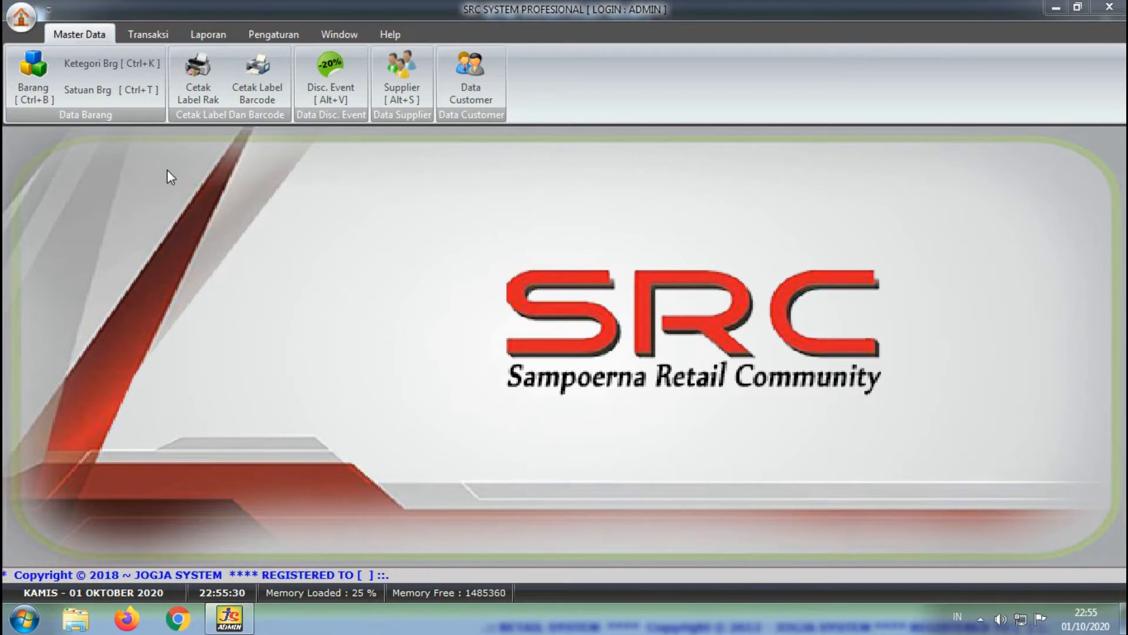
# Open the purchase return data and start a new purchase return, viewing the return date calendar without changing the date.
pyautogui.click(142, 35)
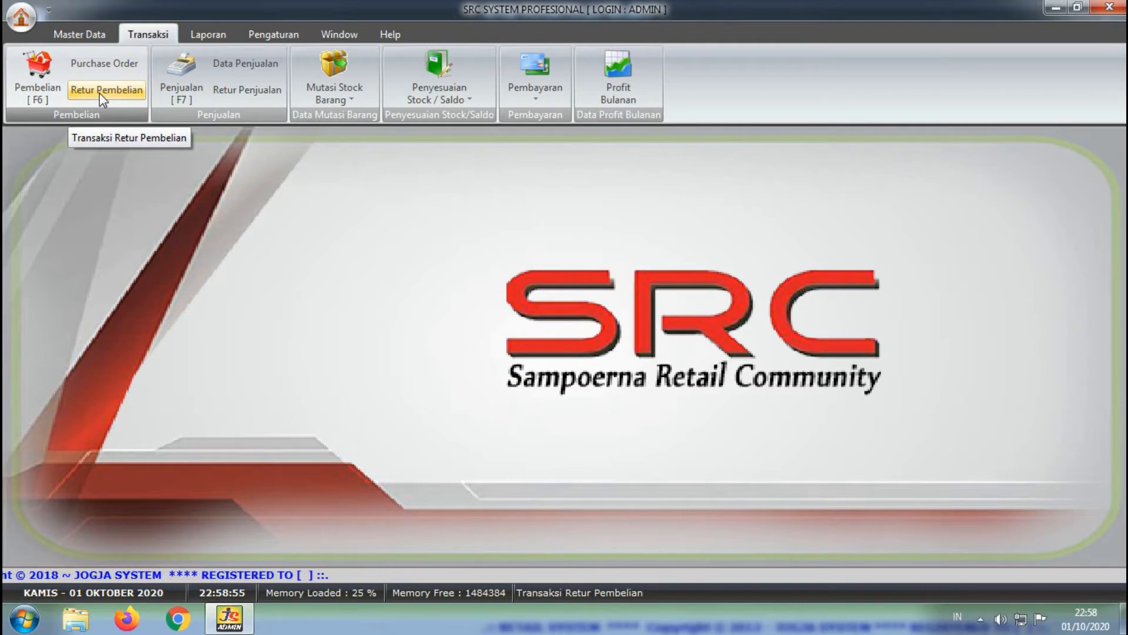
pyautogui.click(100, 93)
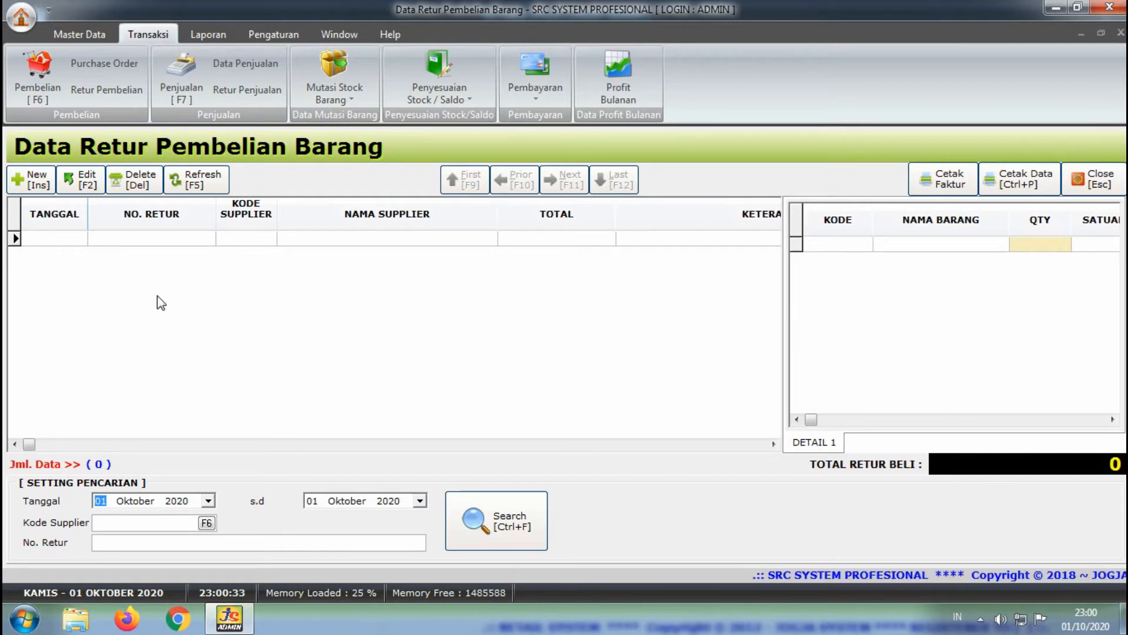
pyautogui.click(49, 183)
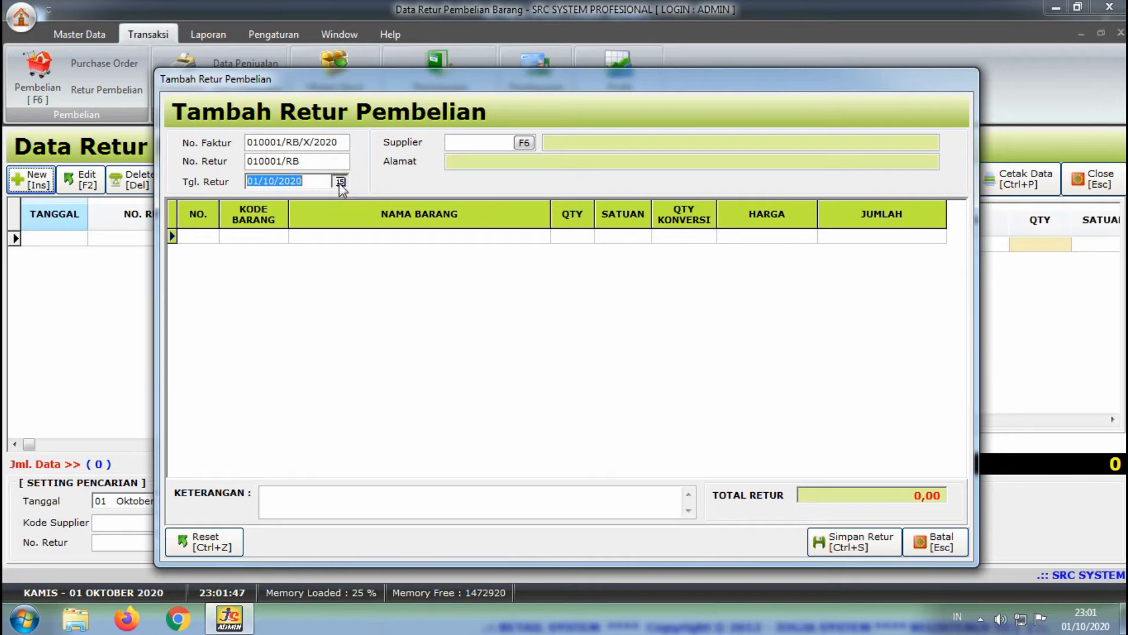
pyautogui.click(340, 182)
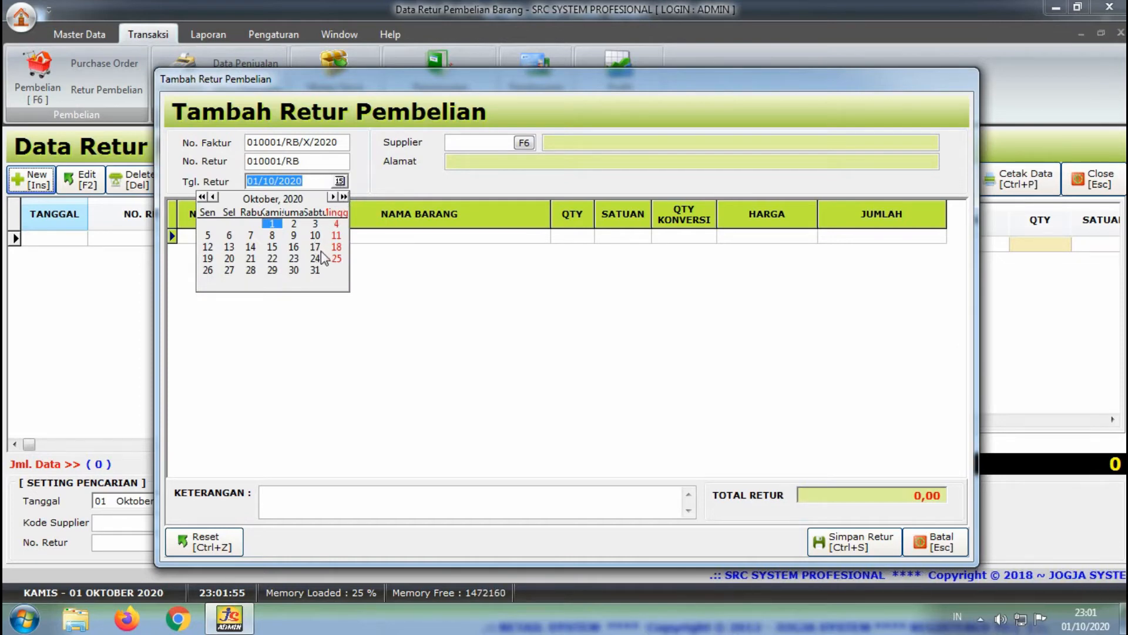
pyautogui.click(390, 183)
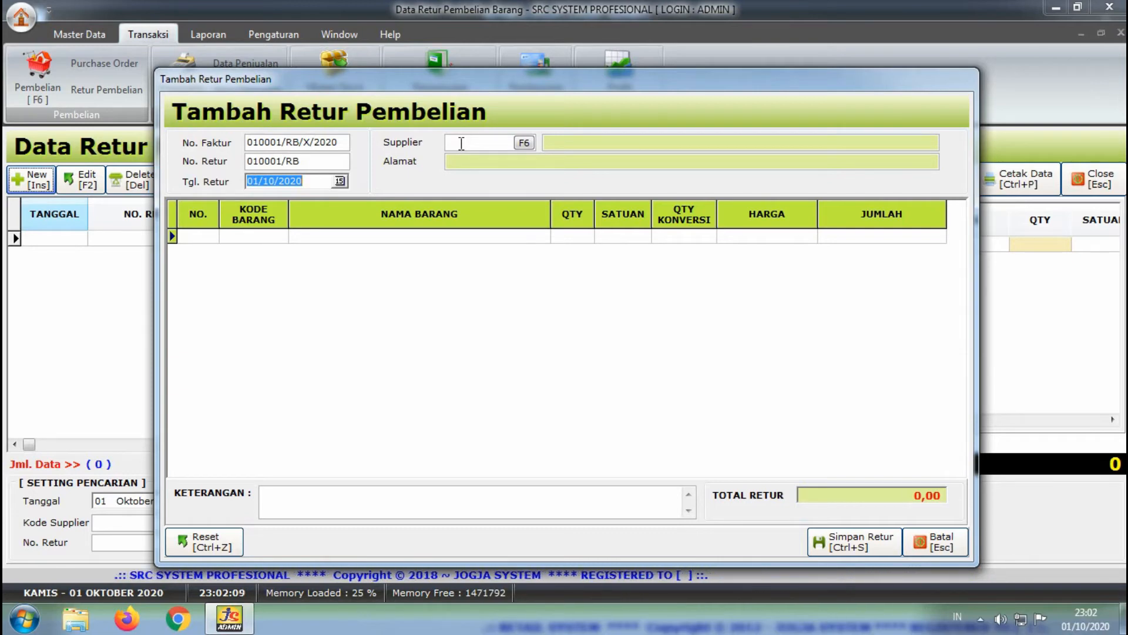
# Open the supplier lookup for the return and browse down through the list of suppliers.
pyautogui.click(525, 146)
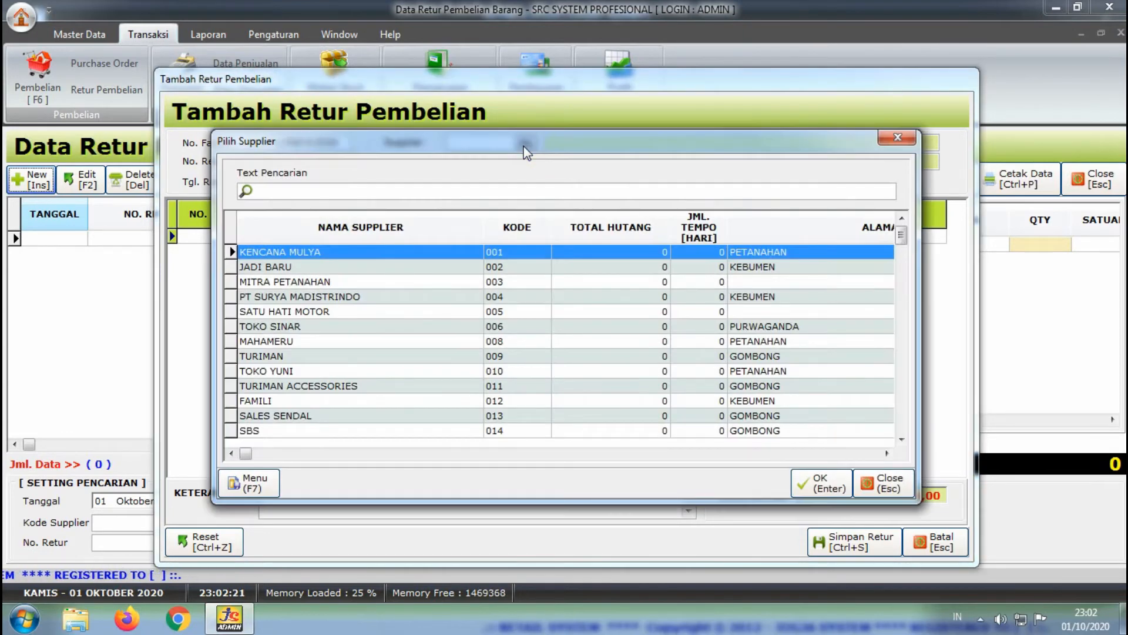
pyautogui.press('Down')
pyautogui.press('Down')
pyautogui.press('Down')
pyautogui.press('Down')
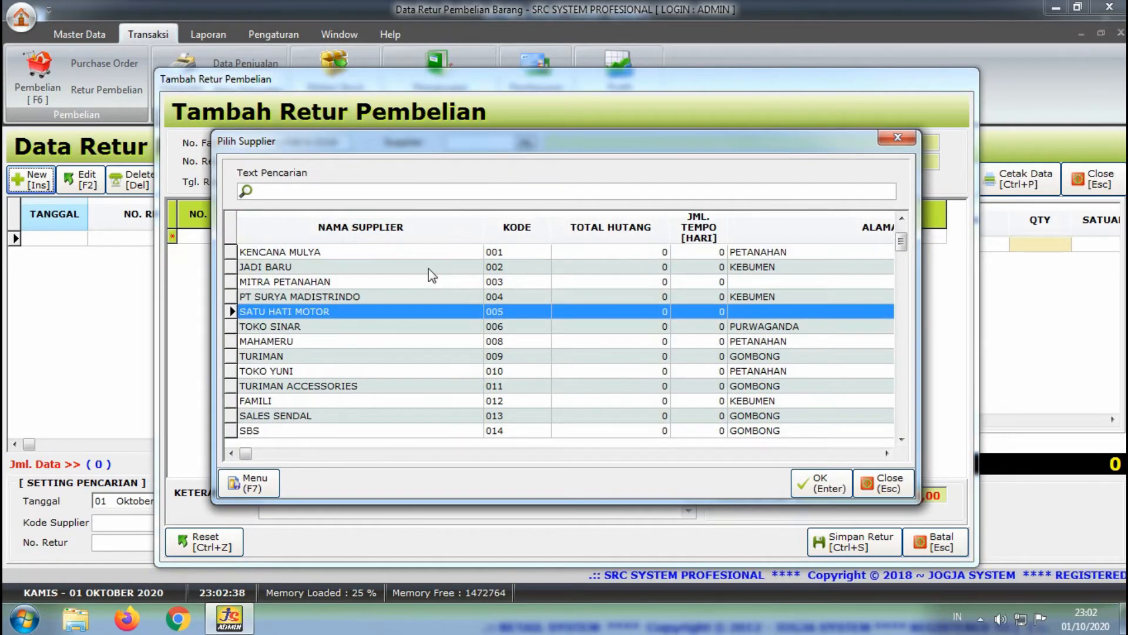
pyautogui.press('Down')
pyautogui.press('Down')
pyautogui.press('Down')
pyautogui.press('Down')
pyautogui.press('Down')
pyautogui.press('Down')
pyautogui.press('Down')
pyautogui.press('Down')
pyautogui.press('Down')
pyautogui.press('Down')
pyautogui.press('Down')
pyautogui.press('Down')
pyautogui.press('Down')
pyautogui.press('Down')
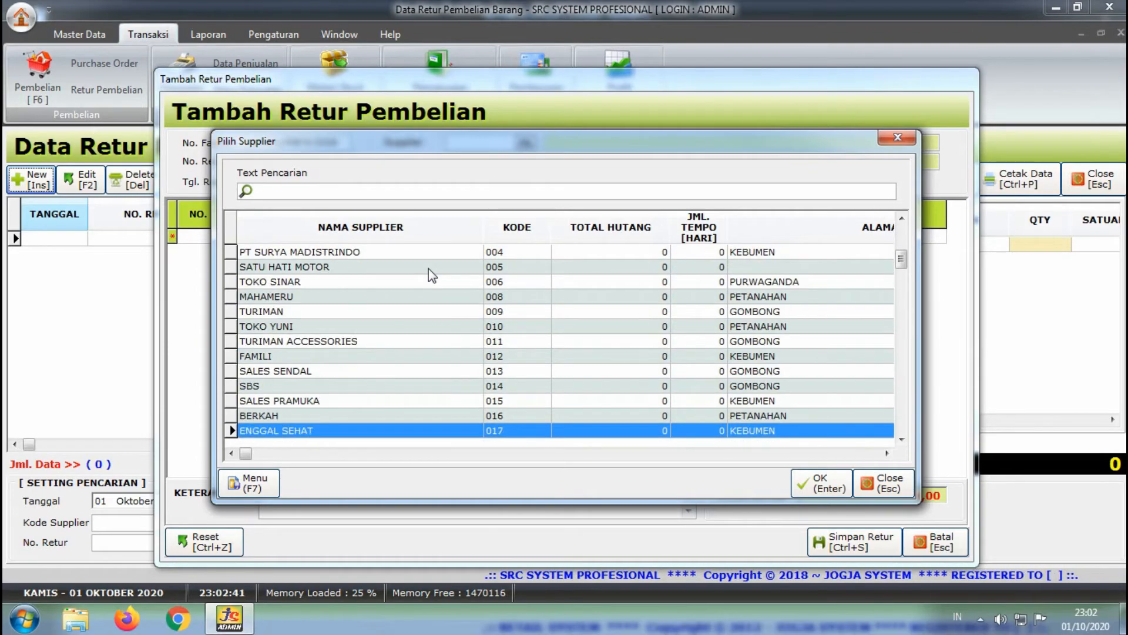
pyautogui.press('Down')
pyautogui.press('Down')
pyautogui.press('Down')
pyautogui.press('Down')
pyautogui.press('Down')
pyautogui.press('Down')
pyautogui.press('Down')
pyautogui.press('Down')
pyautogui.press('Down')
pyautogui.press('Down')
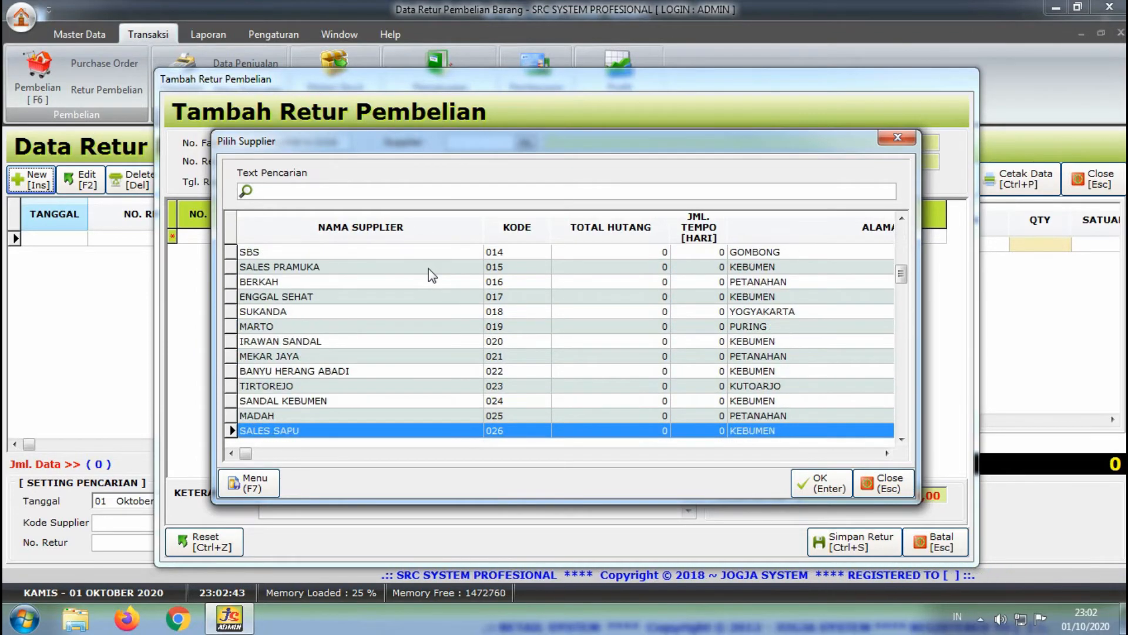
# Search the suppliers for "sam" and choose PT HM SAMPOERNA as the return's supplier.
pyautogui.click(420, 189)
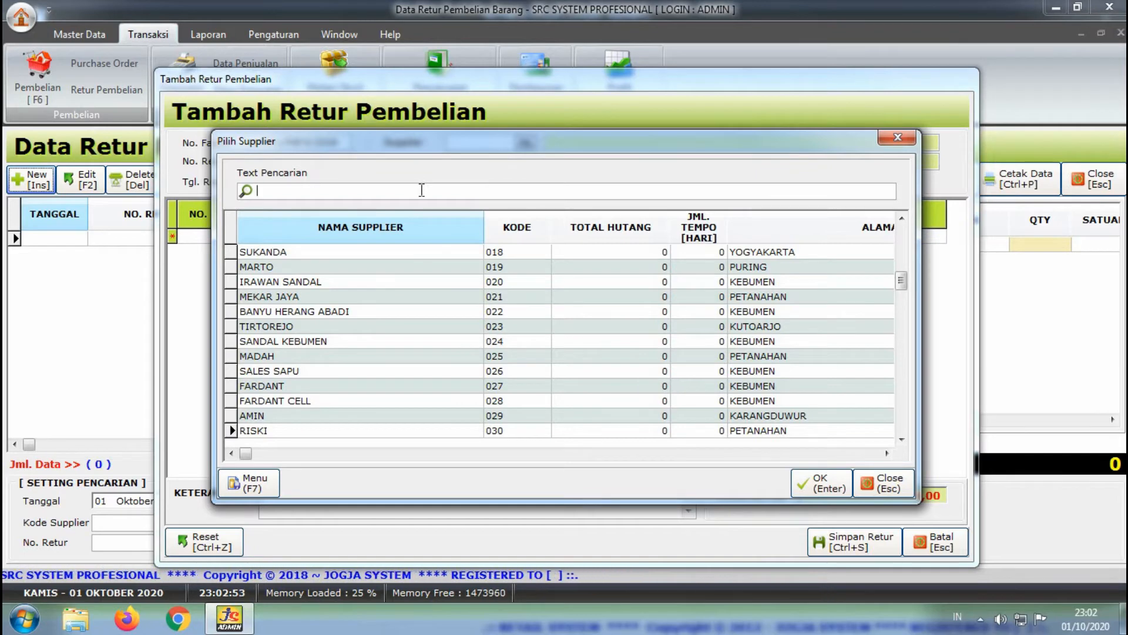
pyautogui.write('sam')
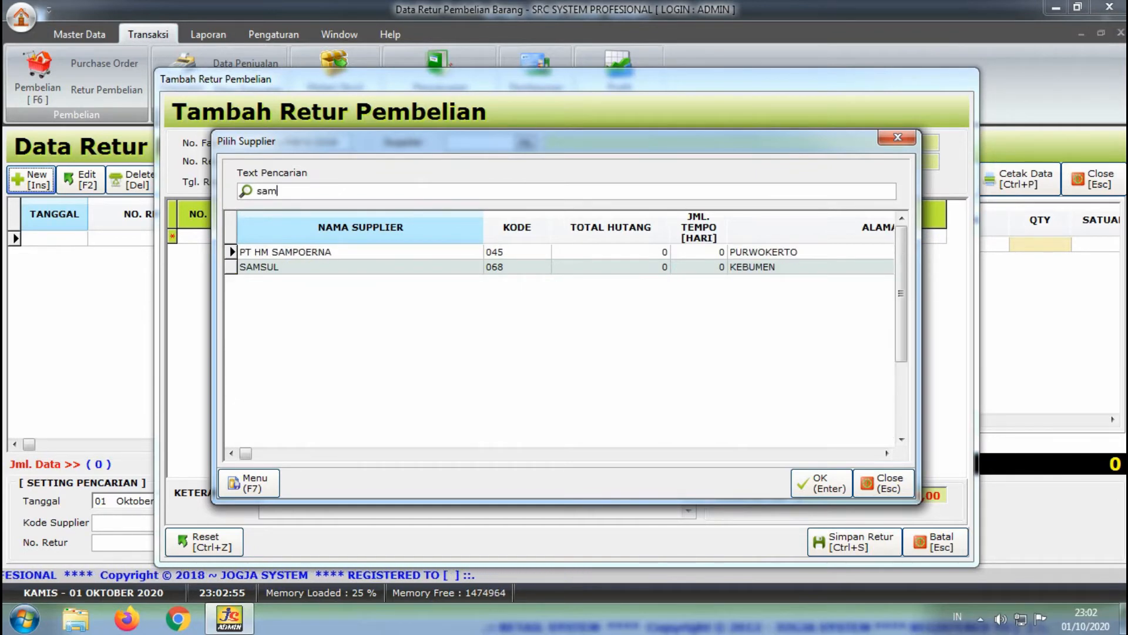
pyautogui.click(364, 254)
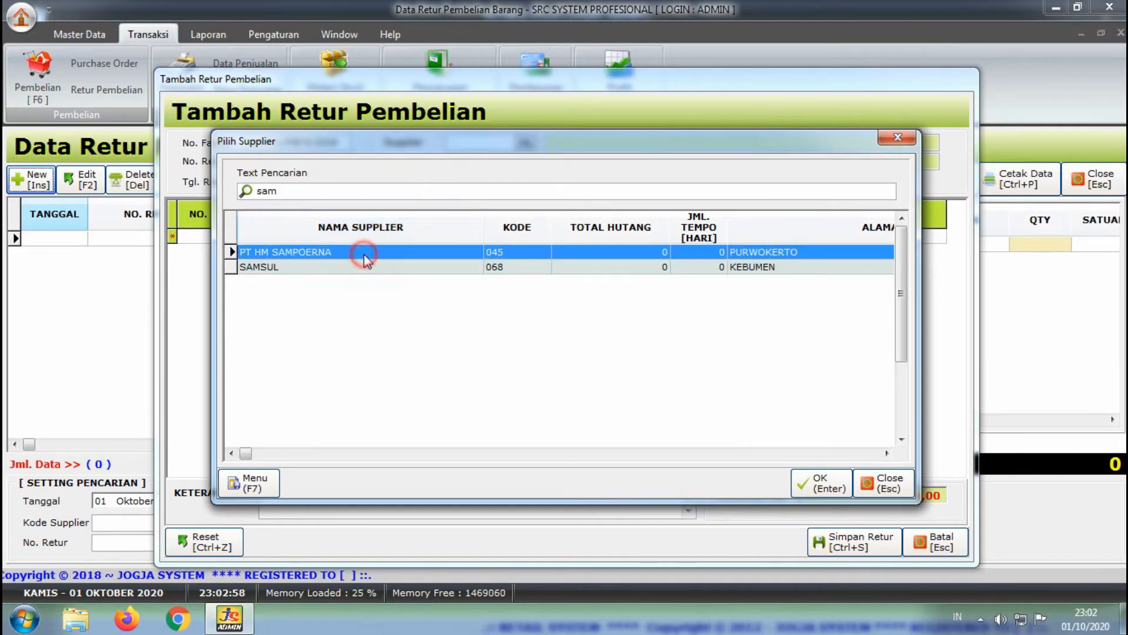
pyautogui.click(821, 488)
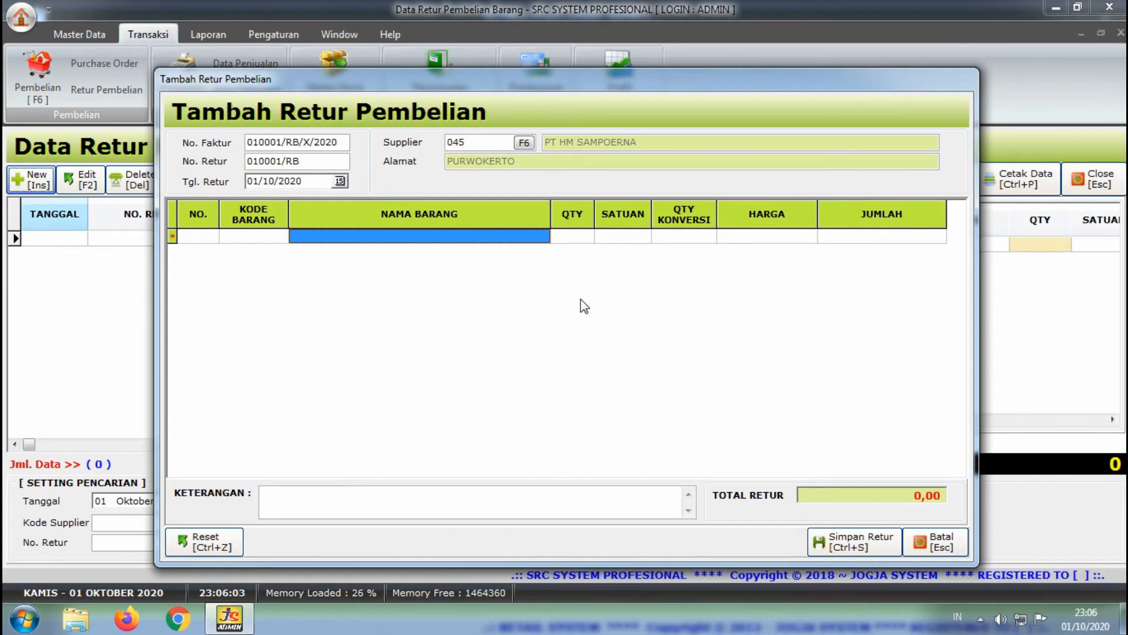
pyautogui.write('8999909096004')
pyautogui.press('Return')
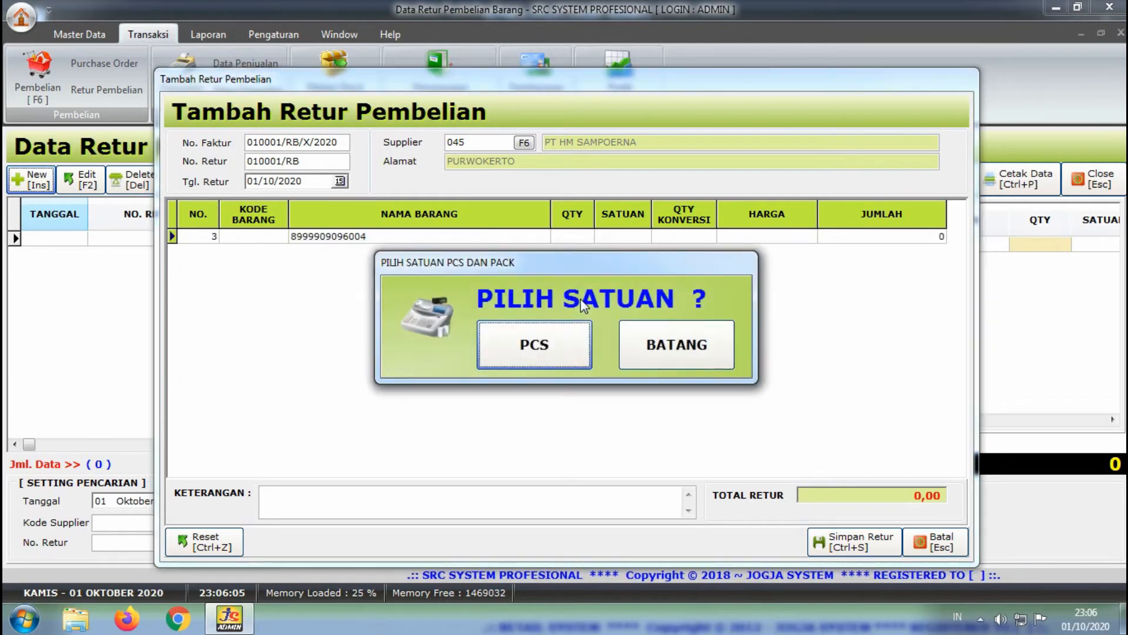
pyautogui.press('Return')
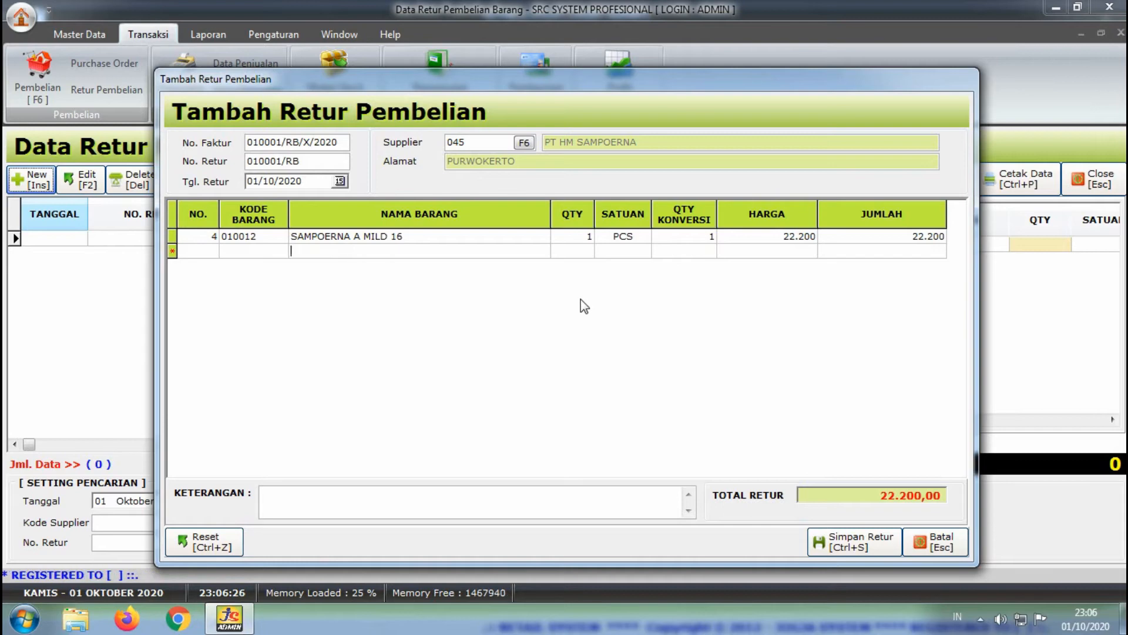
pyautogui.press('Up')
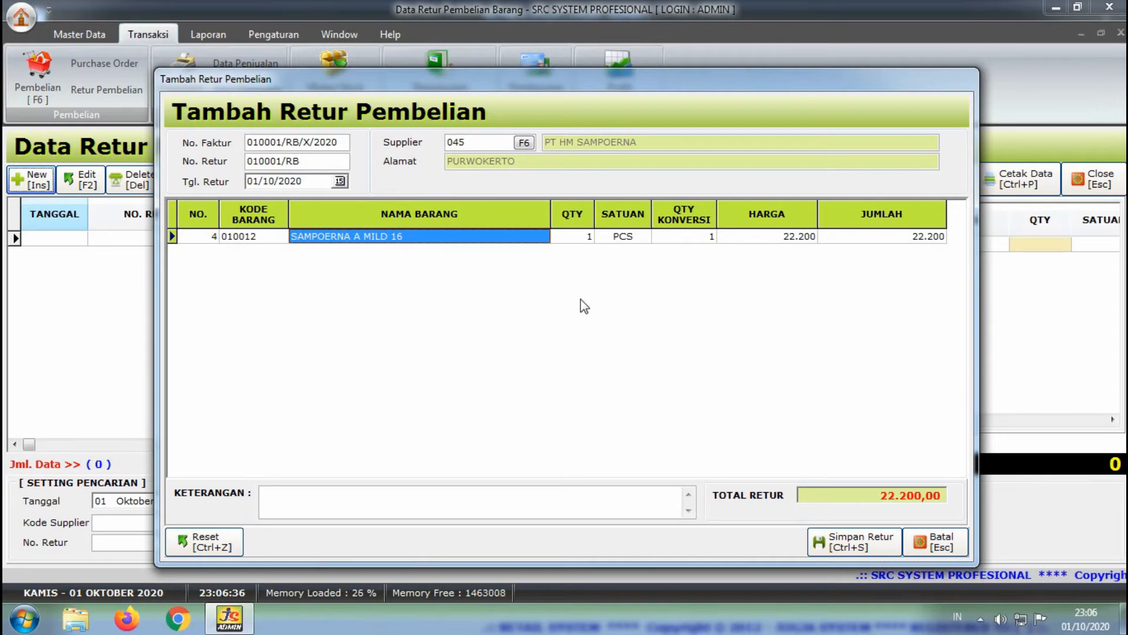
pyautogui.press('Tab')
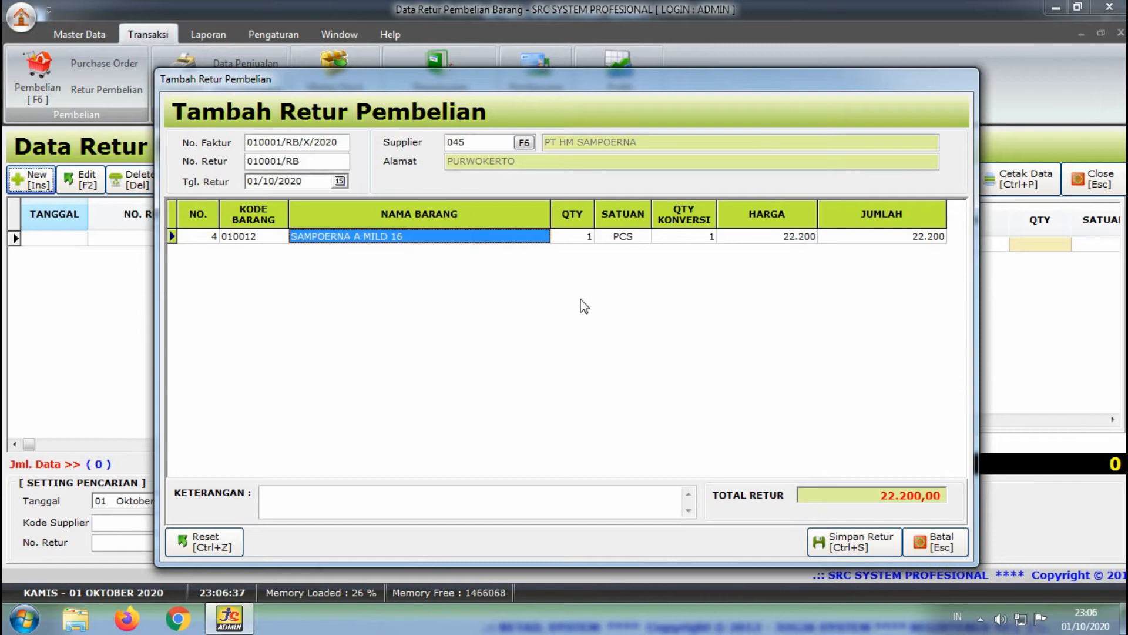
pyautogui.press('Tab')
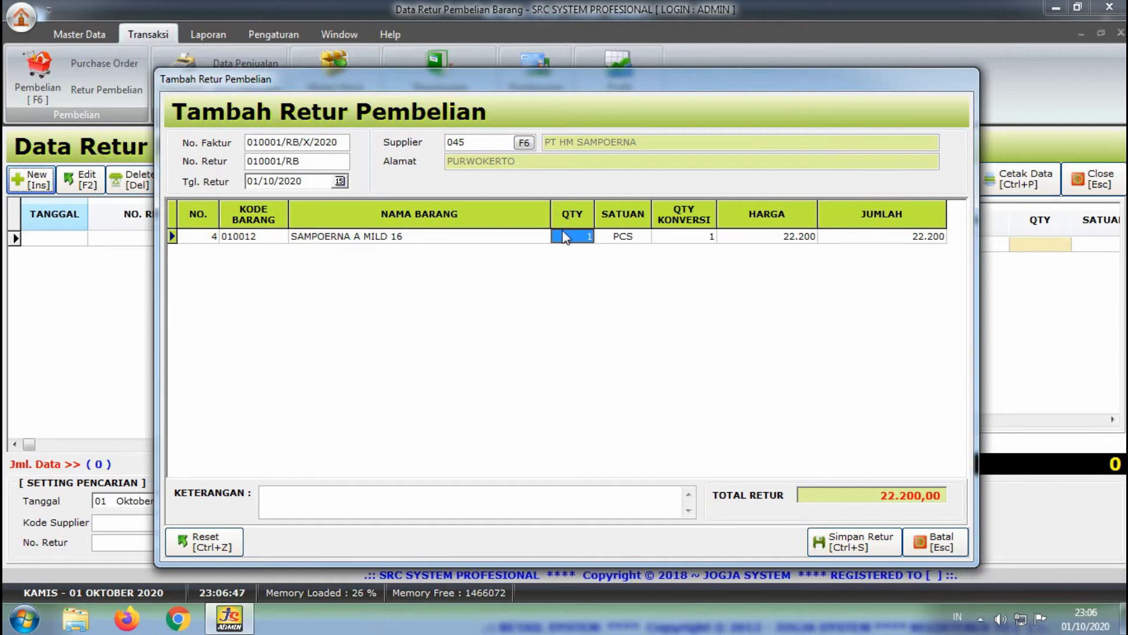
pyautogui.write('5')
pyautogui.press('Return')
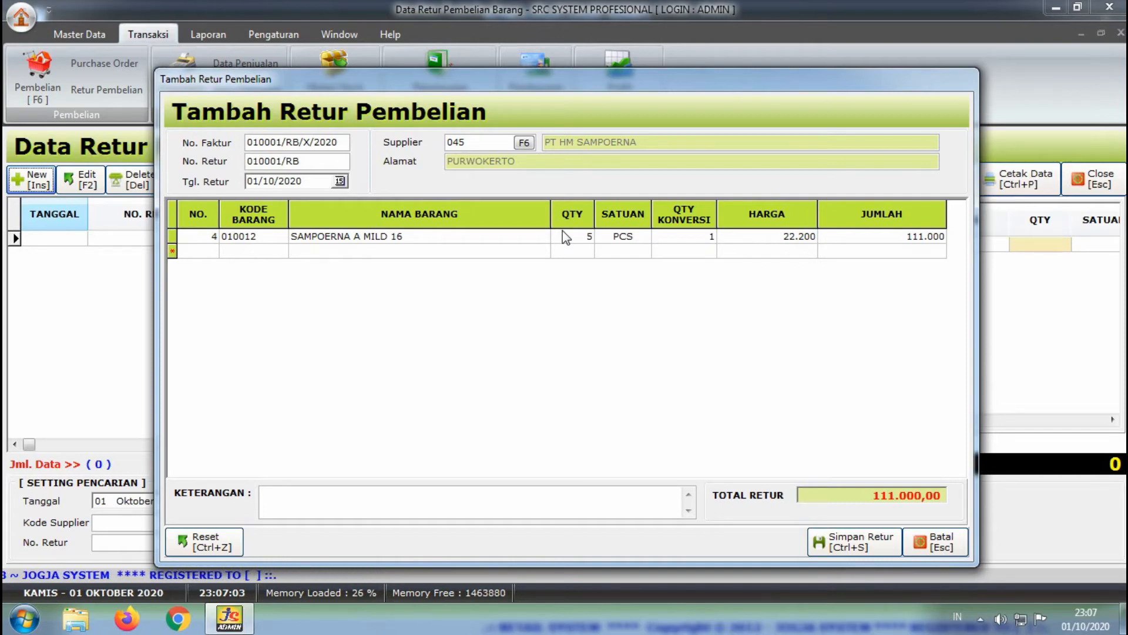
pyautogui.write('8999909000544')
pyautogui.press('Return')
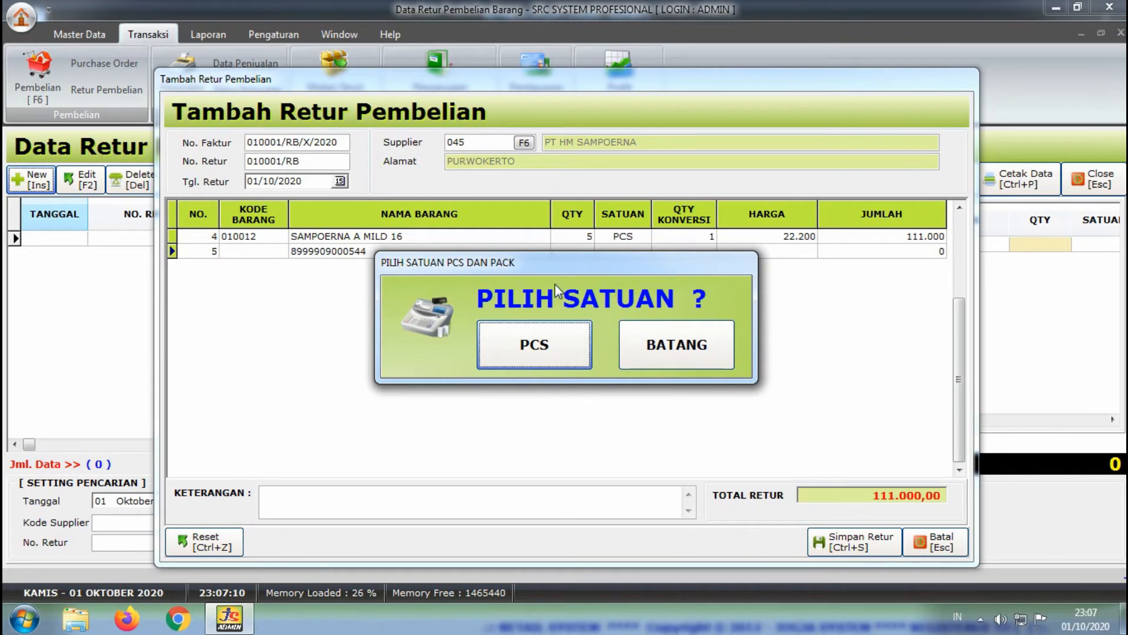
pyautogui.click(569, 341)
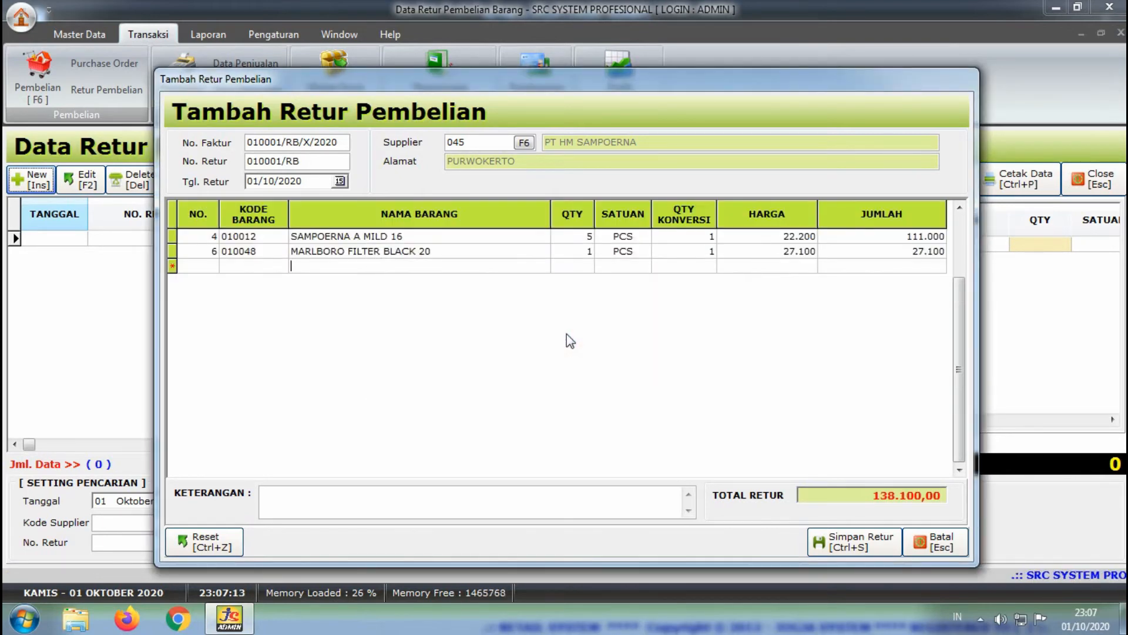
pyautogui.press('Up')
pyautogui.press('Right')
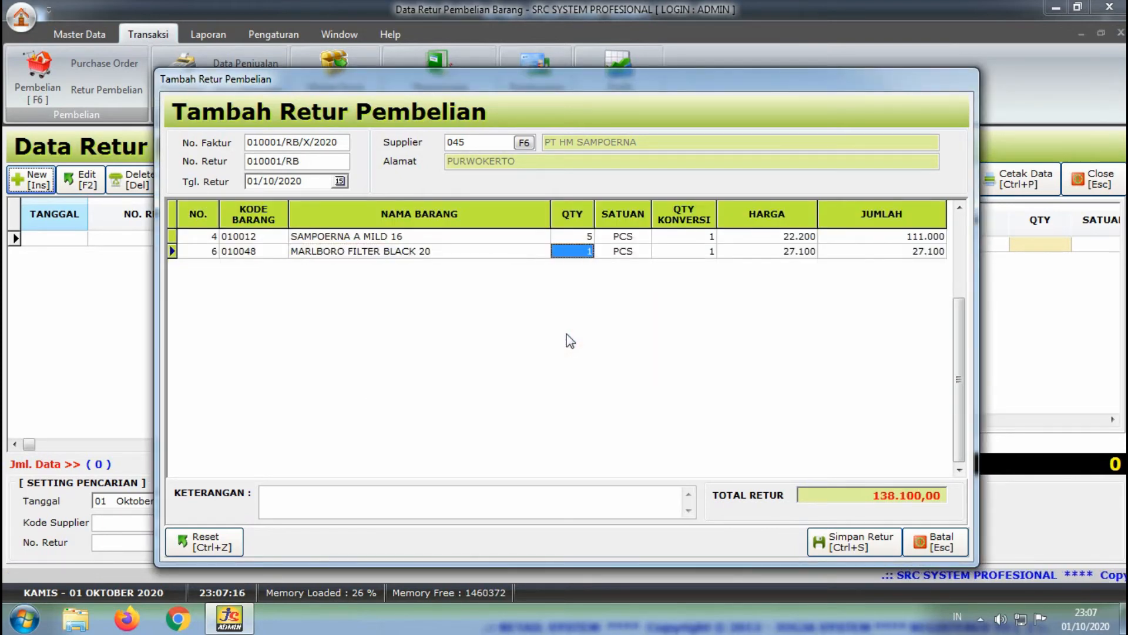
pyautogui.write('6')
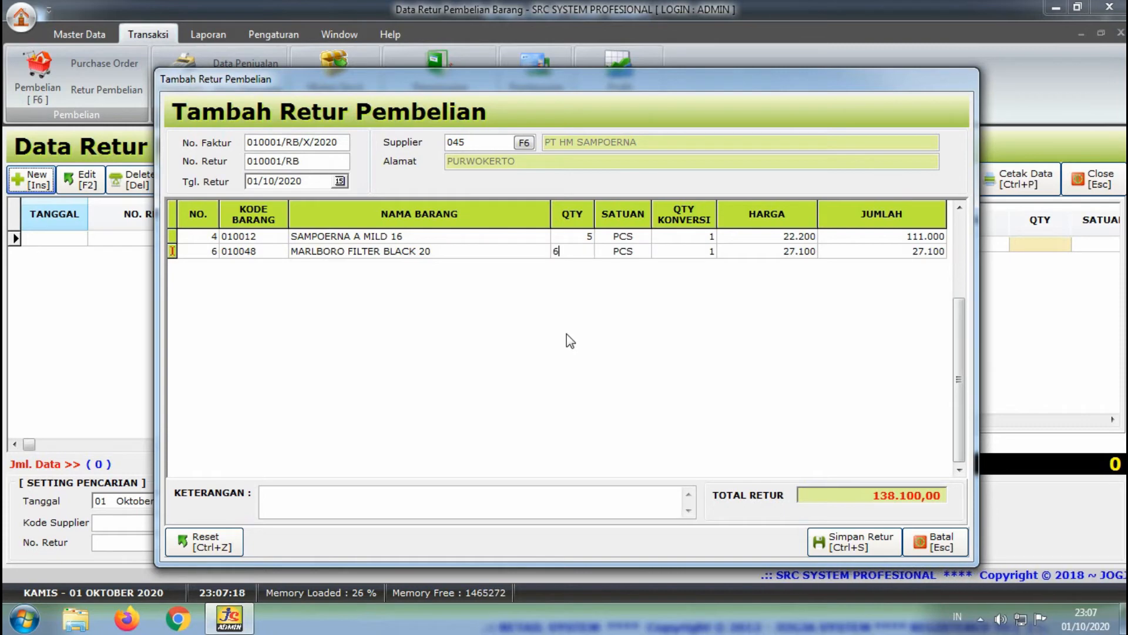
pyautogui.press('Return')
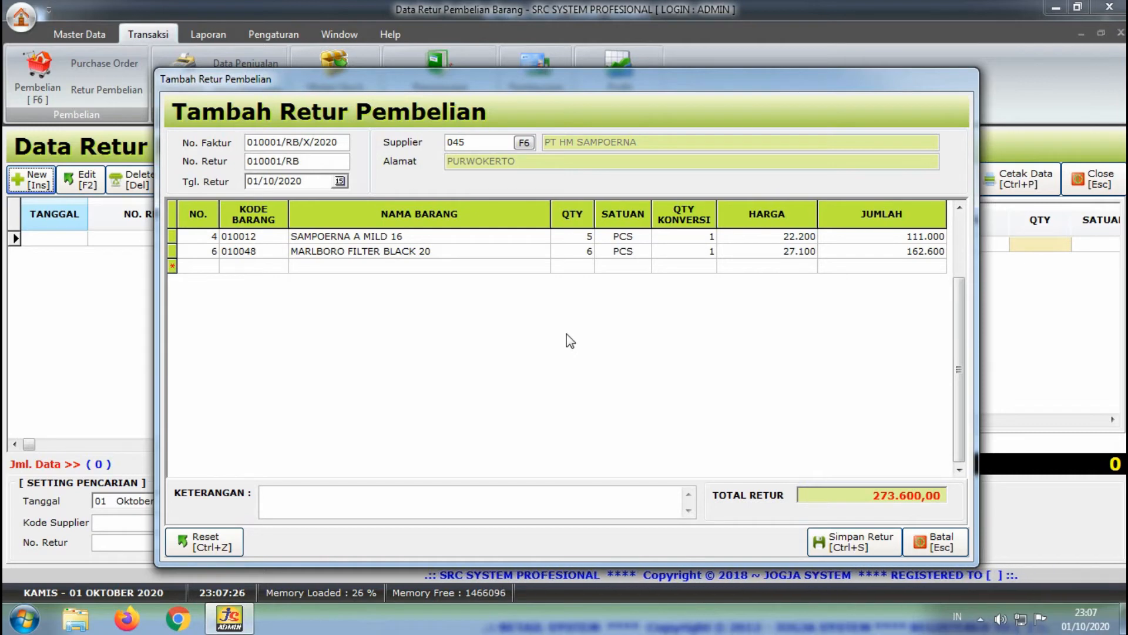
# Add the item with barcode 76164217 to the return, using PCS as its unit.
pyautogui.write('76164217')
pyautogui.press('Return')
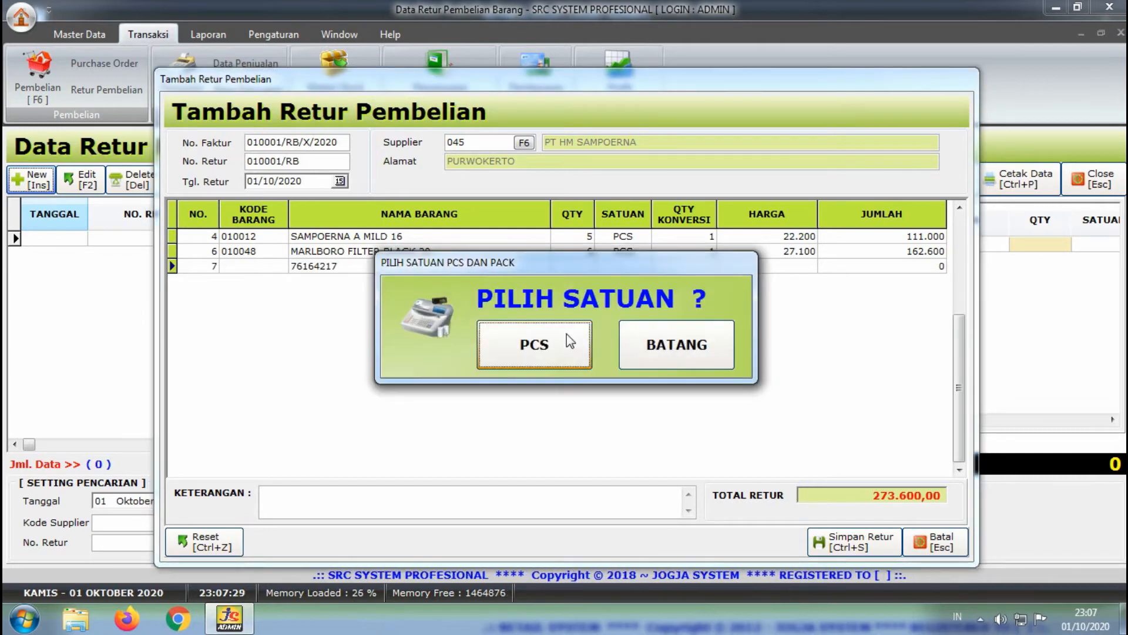
pyautogui.click(567, 336)
pyautogui.press('Tab')
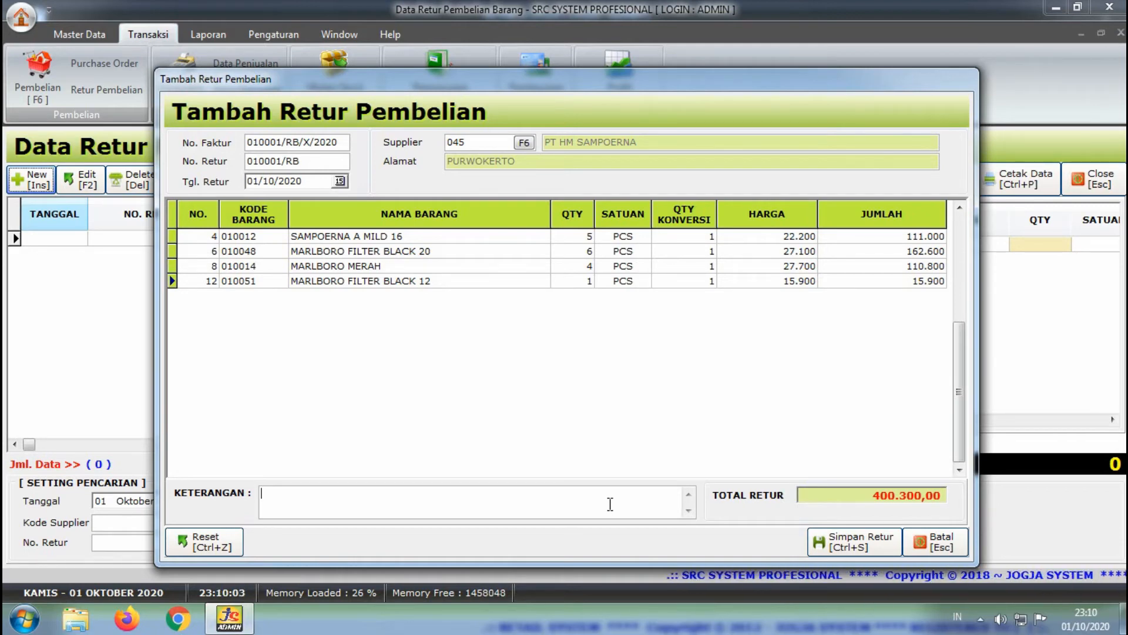
# Enter "barang rusak" as the description (Keterangan) of the purchase return.
pyautogui.click(610, 504)
pyautogui.write('ba')
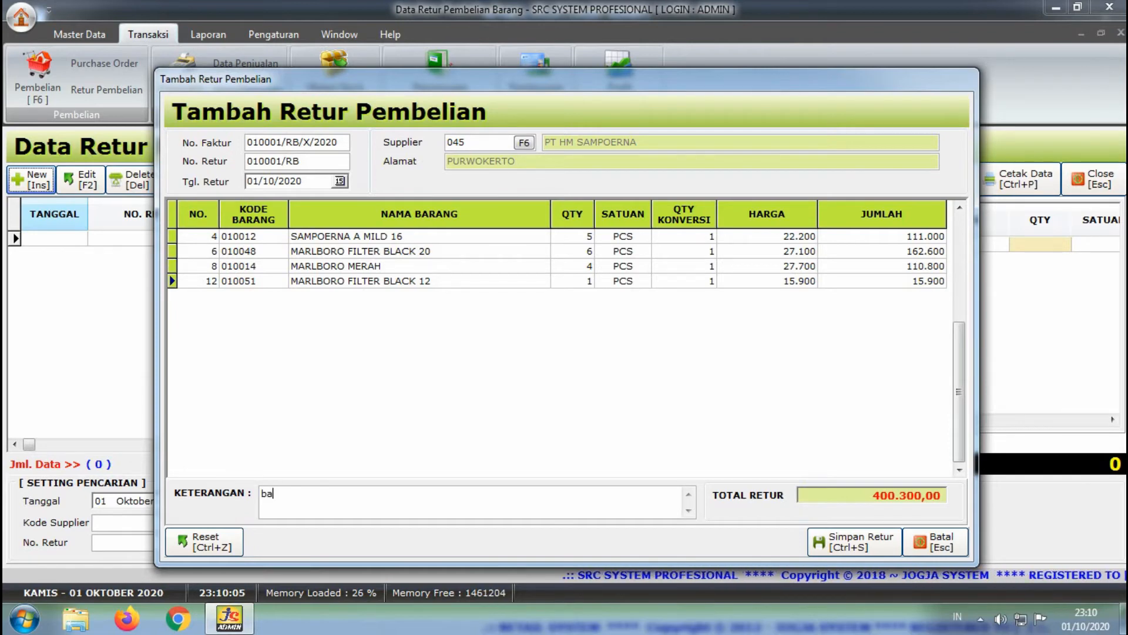
pyautogui.write('rang ')
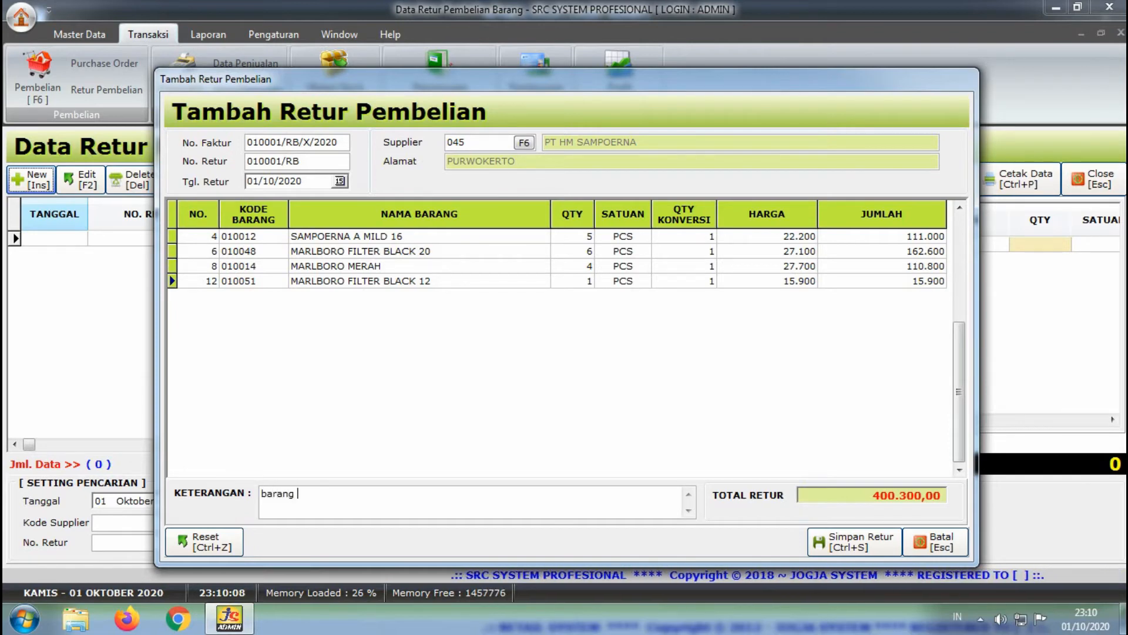
pyautogui.write('rusak')
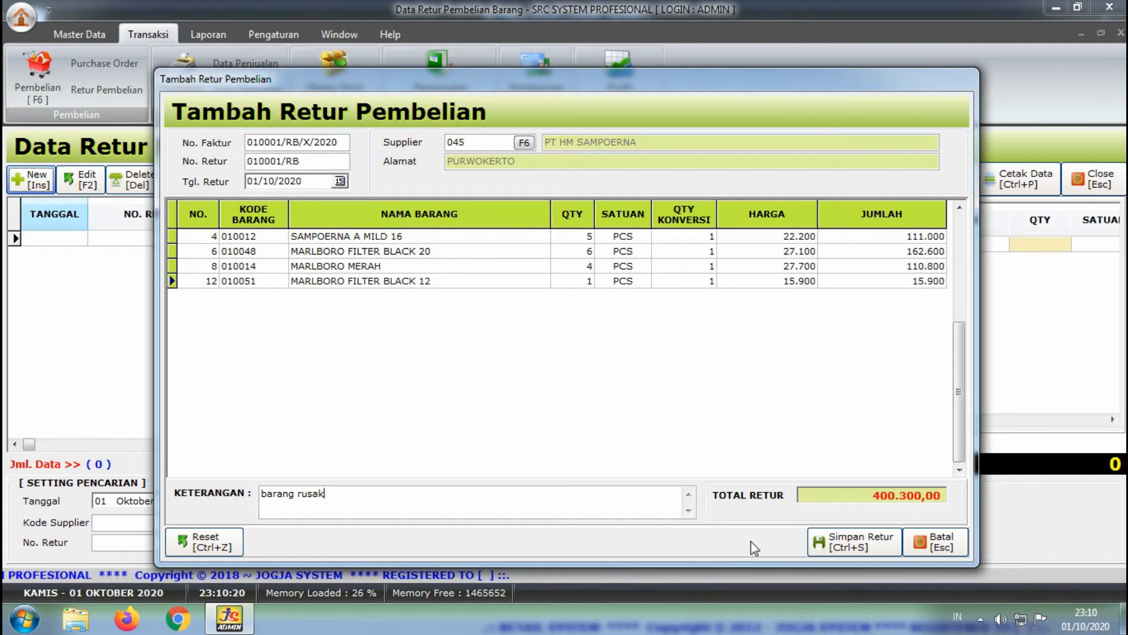
# Save the purchase return and exit the return entry form, confirming the exit.
pyautogui.click(861, 550)
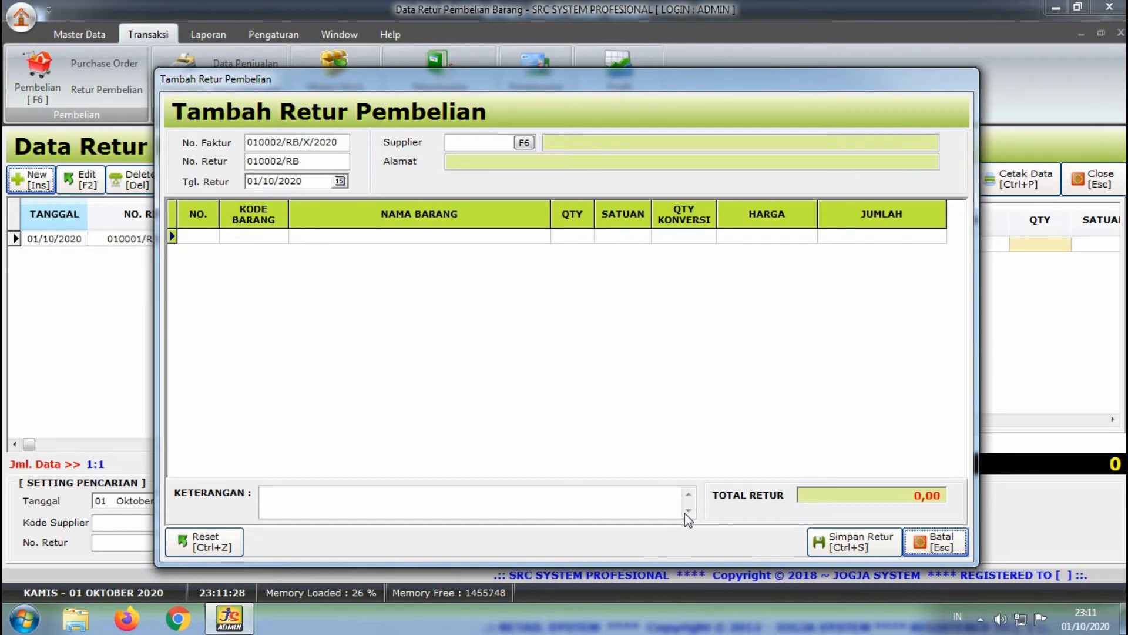
pyautogui.click(927, 543)
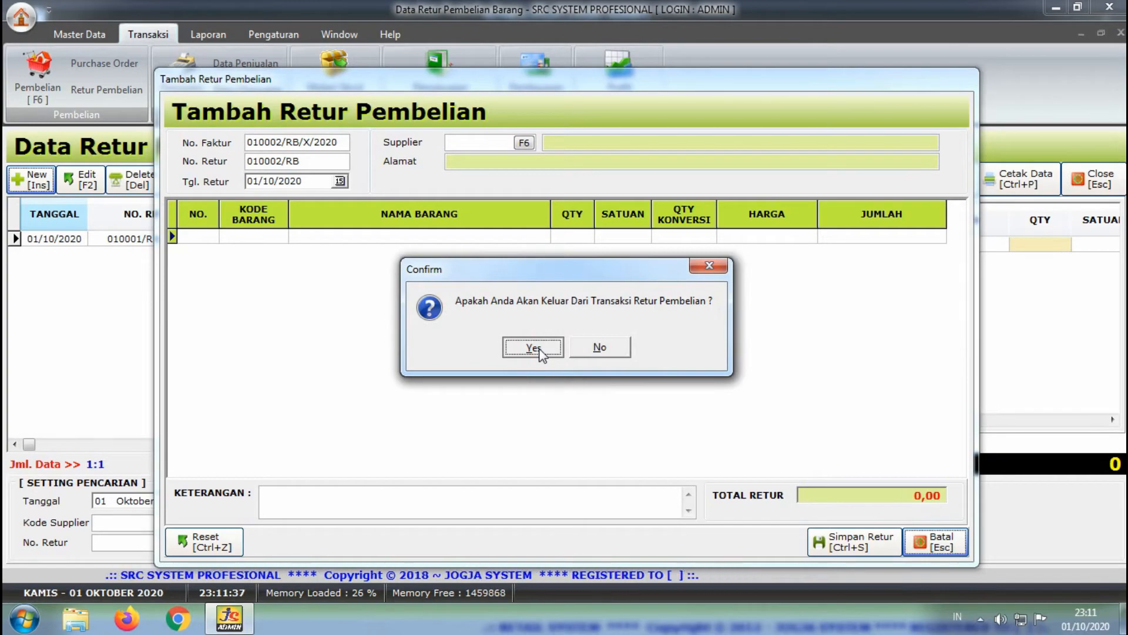
pyautogui.click(535, 348)
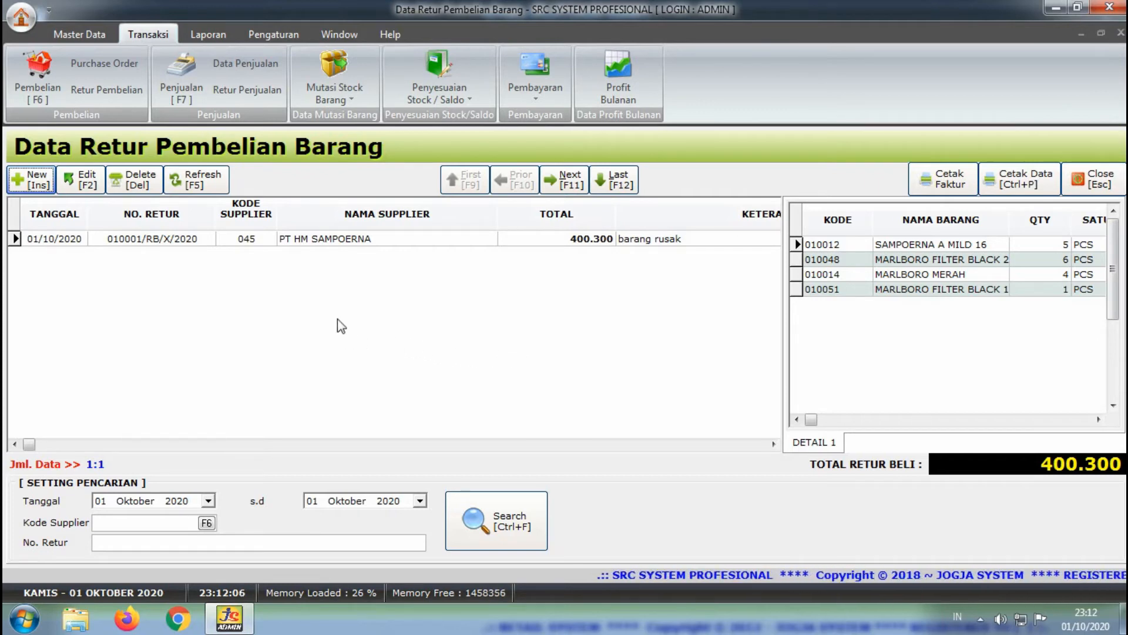
# Open the combined return invoice and delivery note preview (Faktur Retur dan Surat Jalan) for the PT HM SAMPOERNA return.
pyautogui.click(304, 239)
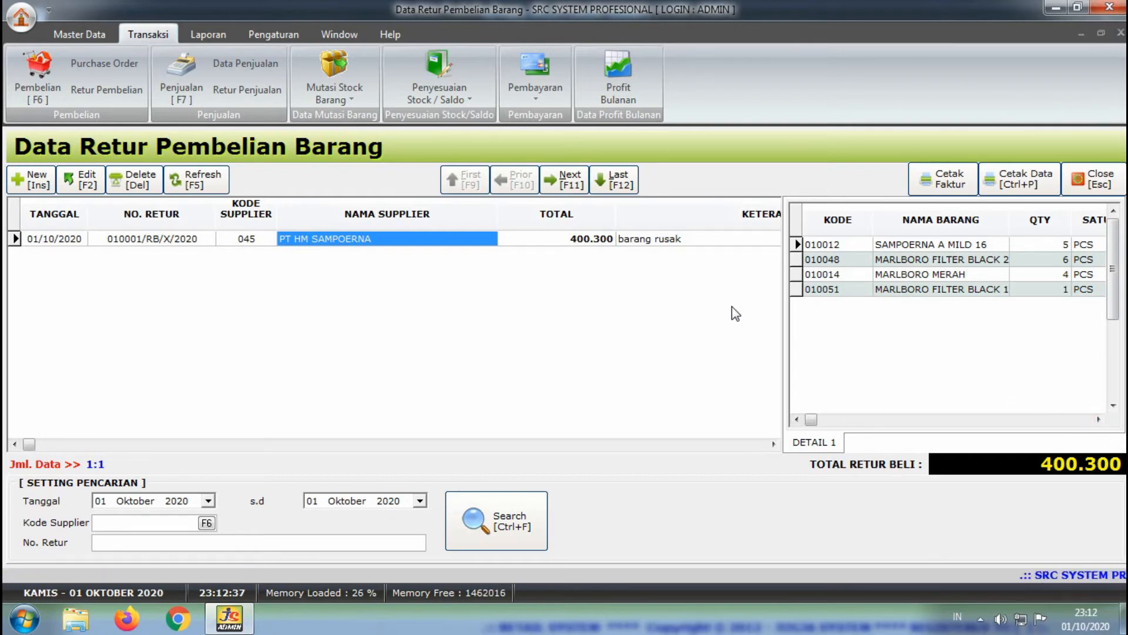
pyautogui.click(943, 188)
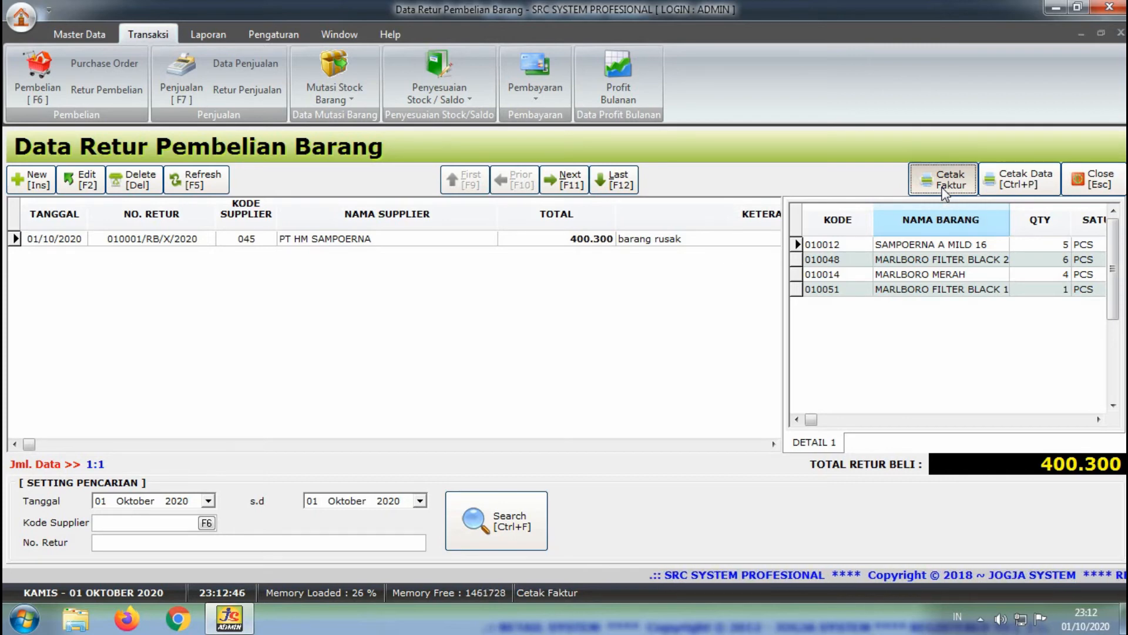
pyautogui.click(943, 190)
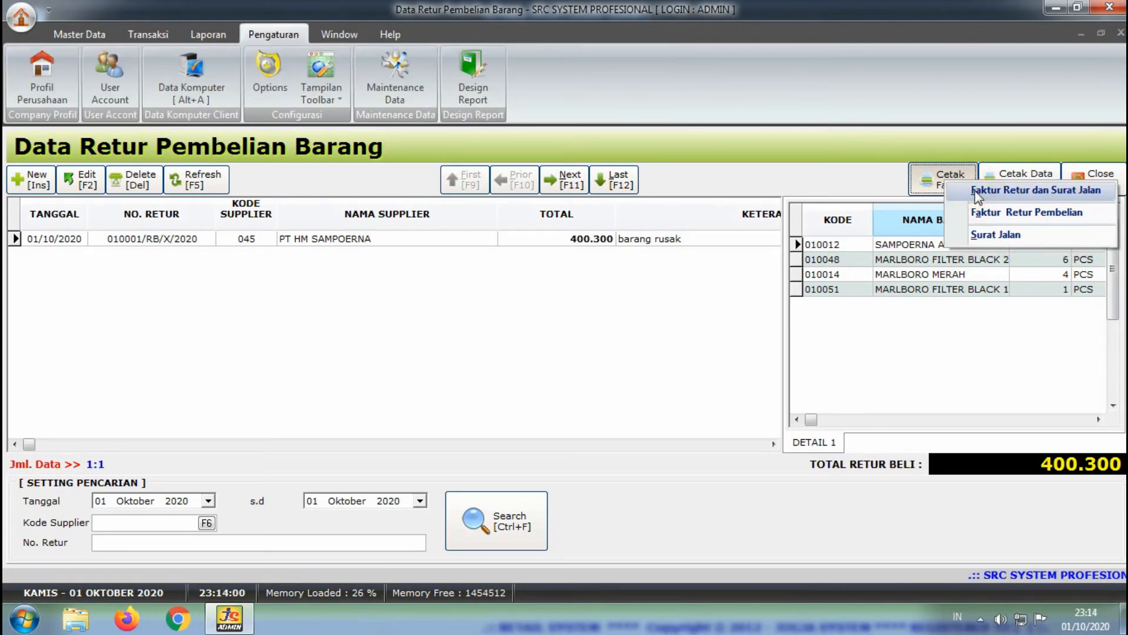
pyautogui.click(977, 197)
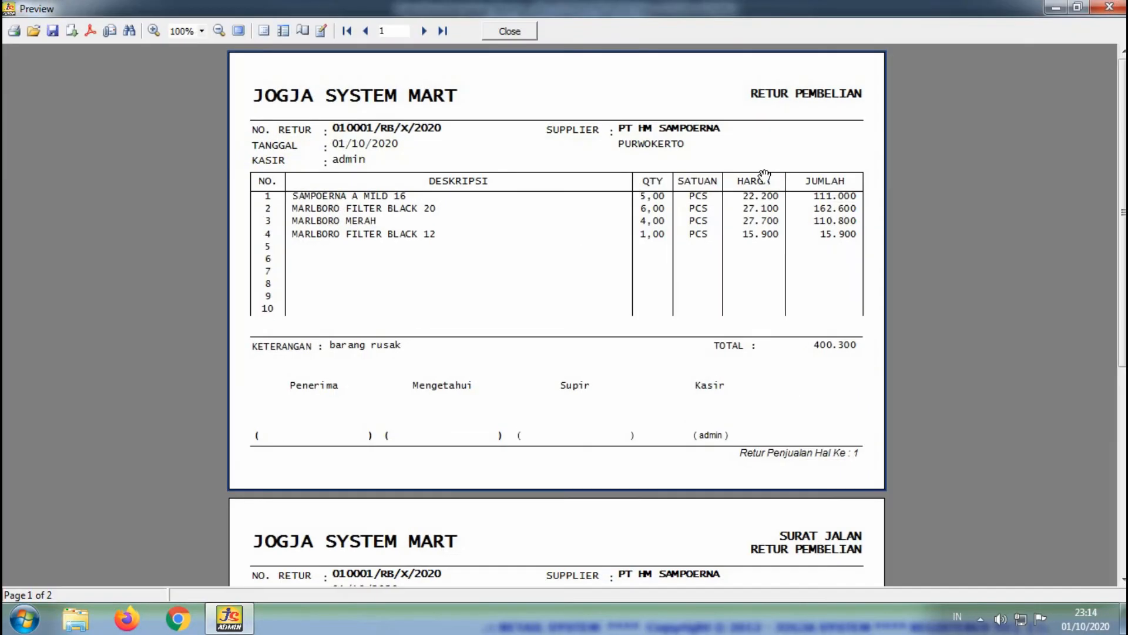
# Examine the return invoice and delivery note pages, including their item lines and headers, and close the preview.
pyautogui.scroll(-3, 717, 176)
pyautogui.scroll(1, 717, 176)
pyautogui.scroll(-1, 717, 176)
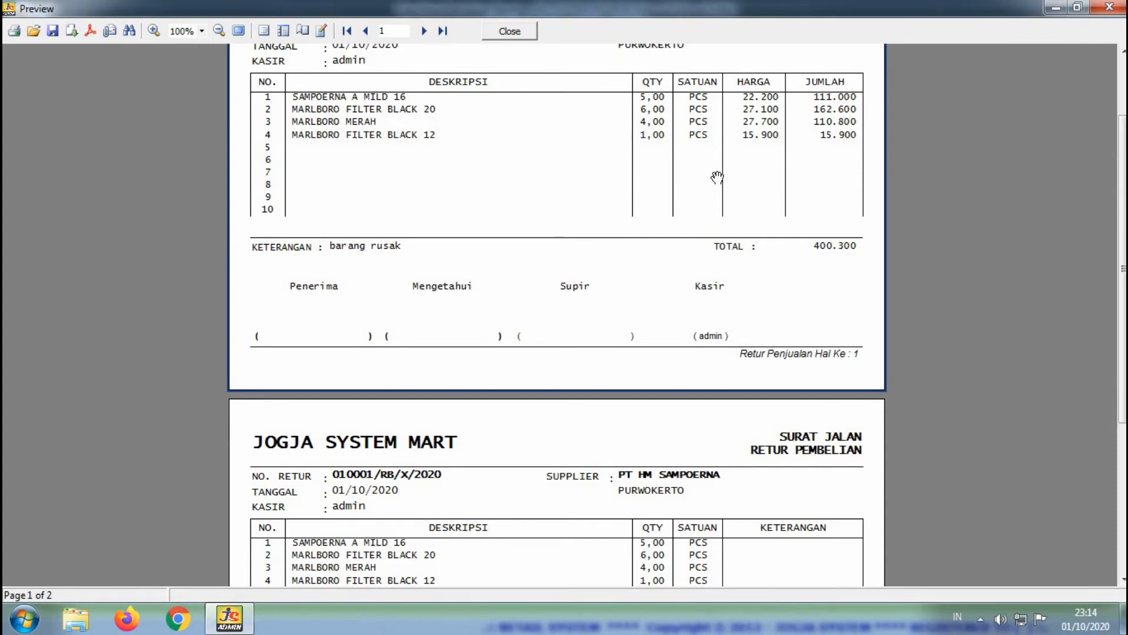
pyautogui.scroll(-6, 717, 176)
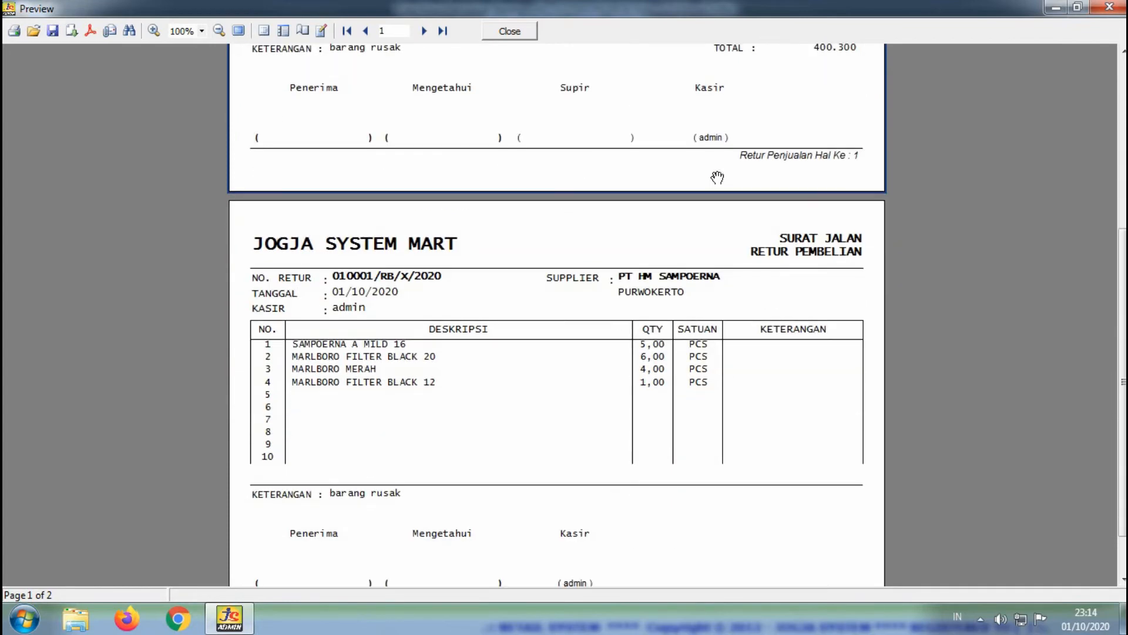
pyautogui.scroll(-2, 717, 176)
pyautogui.scroll(10, 717, 177)
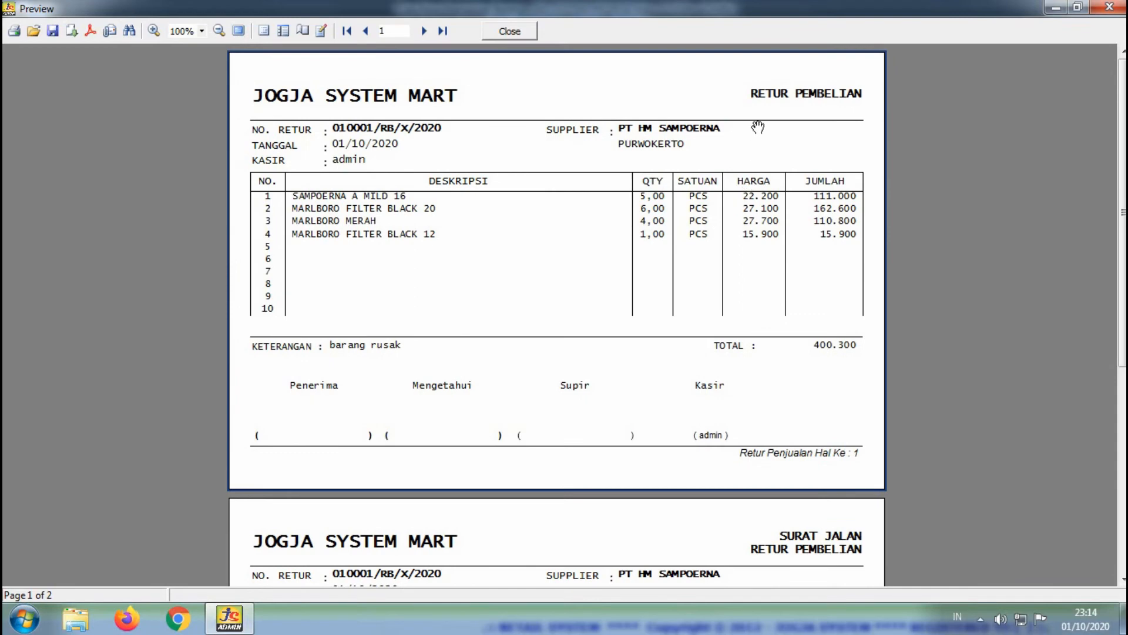
pyautogui.scroll(-3, 682, 291)
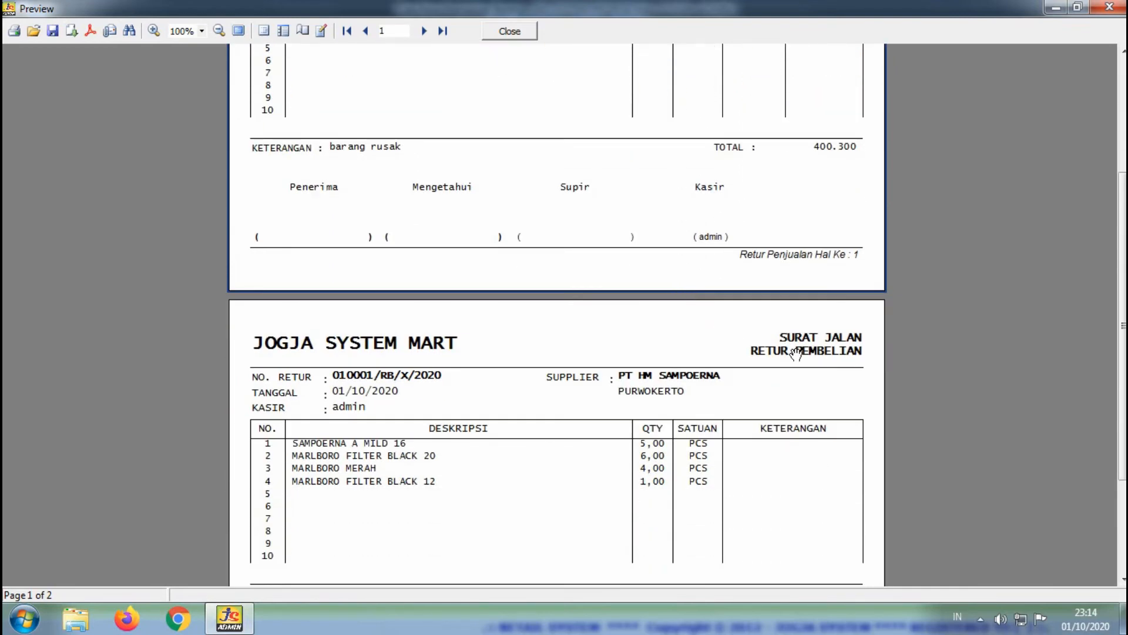
pyautogui.scroll(-1, 792, 354)
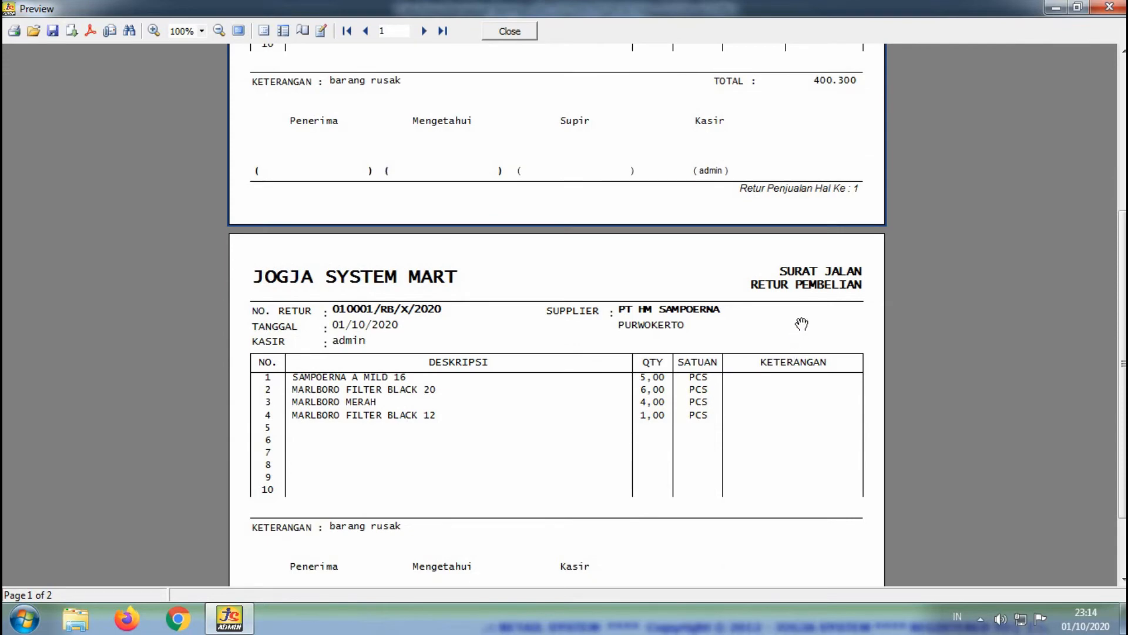
pyautogui.scroll(-1, 801, 324)
pyautogui.scroll(5, 486, 261)
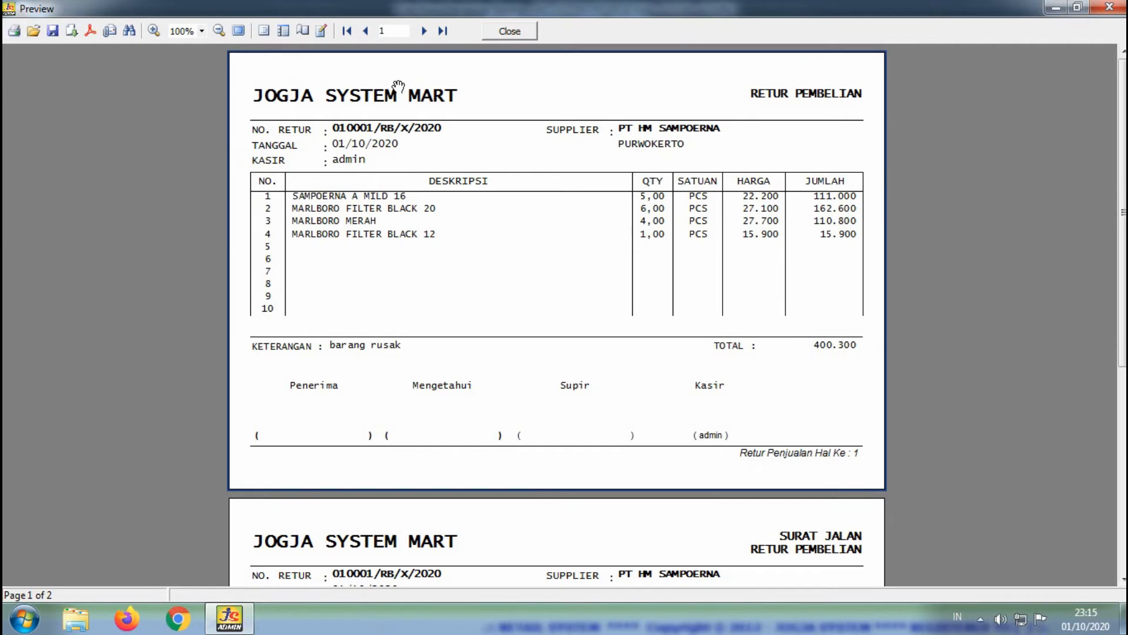
pyautogui.click(503, 33)
# Preview only the purchase return invoice (Faktur Retur Pembelian) and close the preview.
pyautogui.click(944, 185)
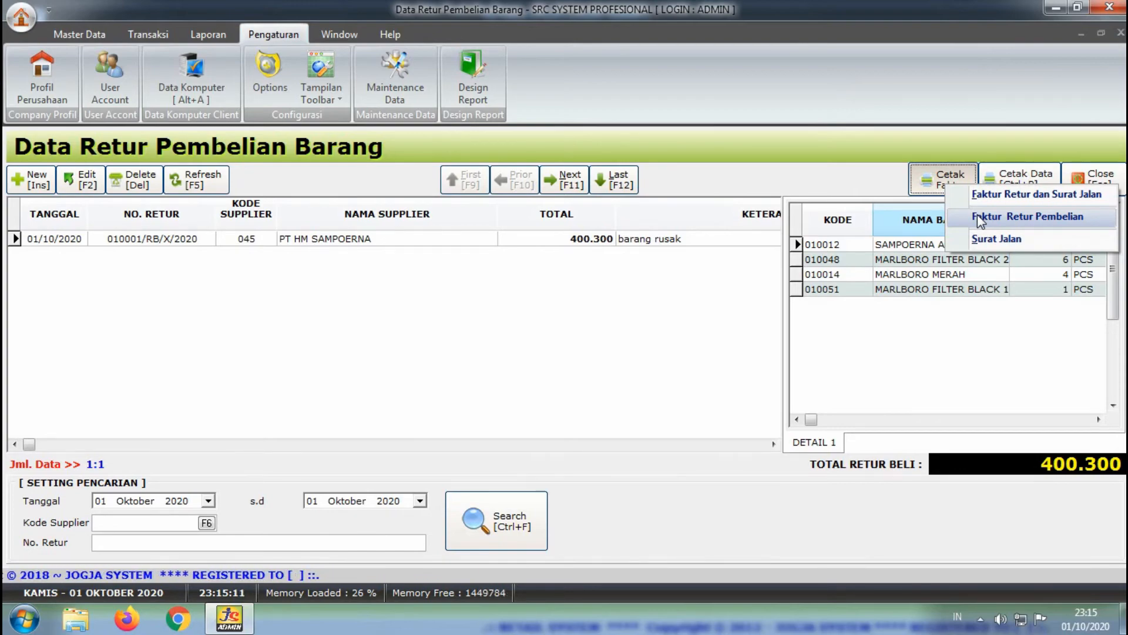
pyautogui.click(978, 216)
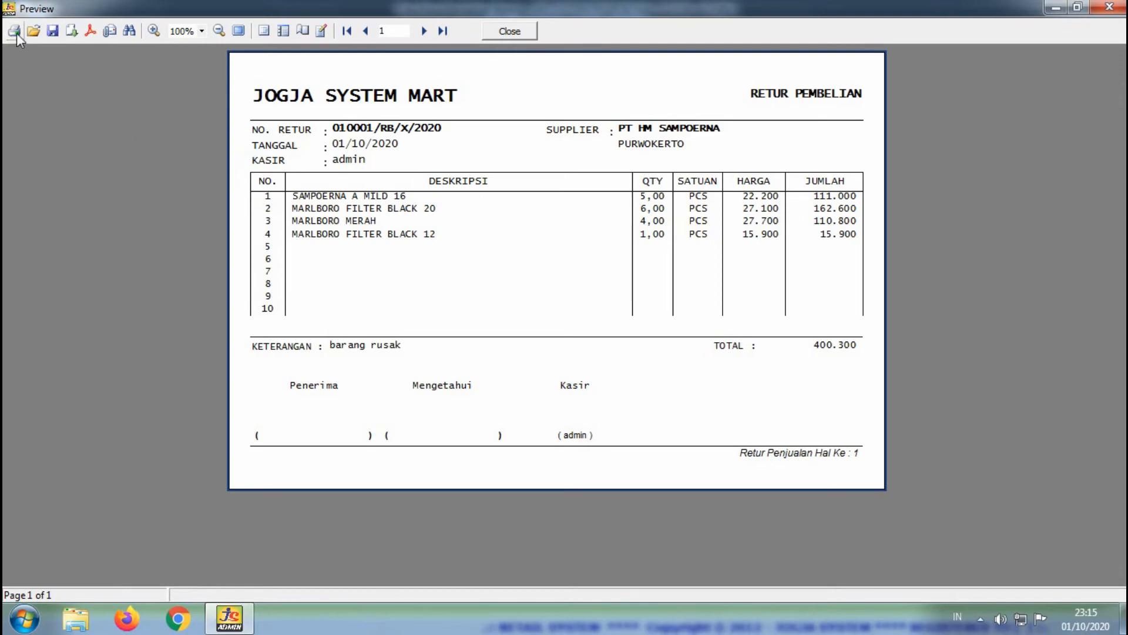
pyautogui.click(510, 32)
pyautogui.click(512, 33)
pyautogui.click(963, 186)
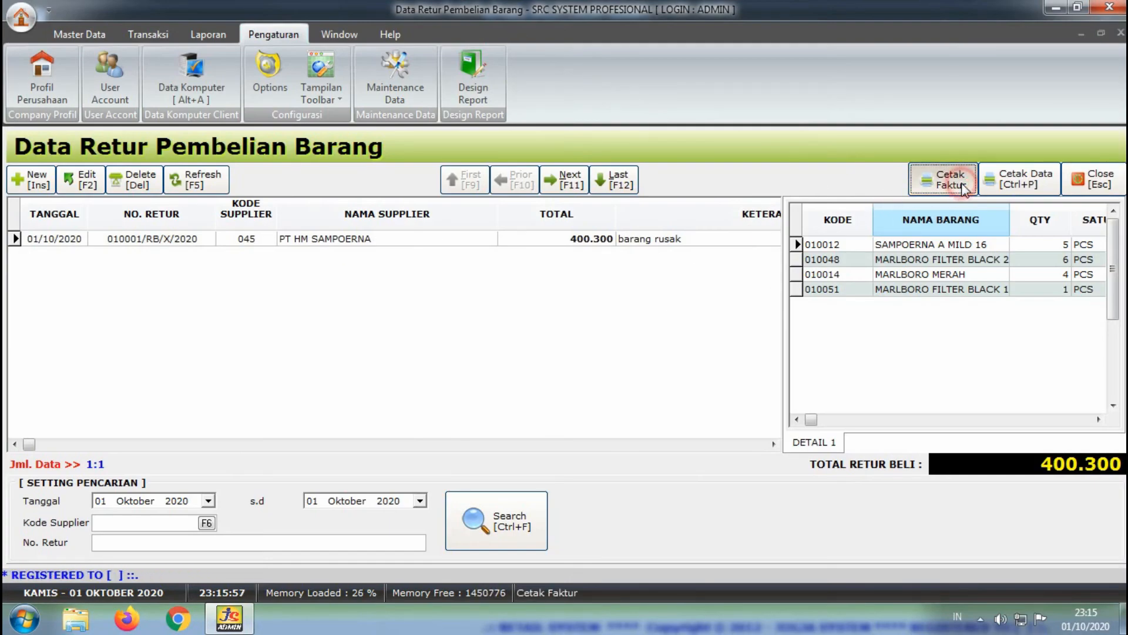
pyautogui.click(511, 32)
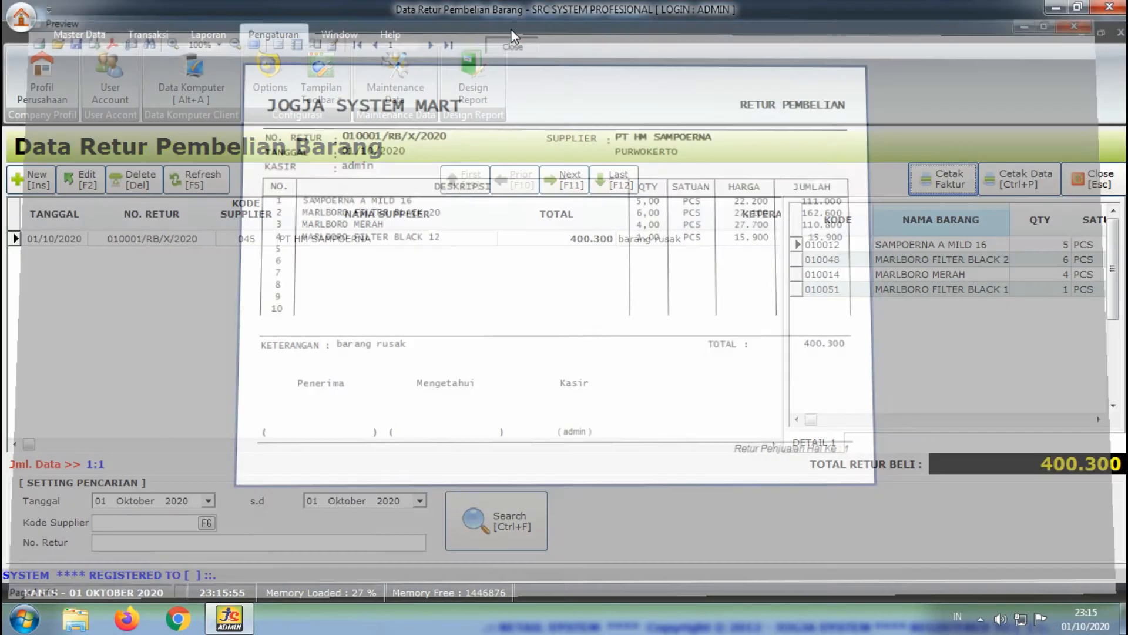
# Preview only the delivery note (Surat Jalan) of the purchase return, closing the preview and the purchase return list when done.
pyautogui.click(962, 182)
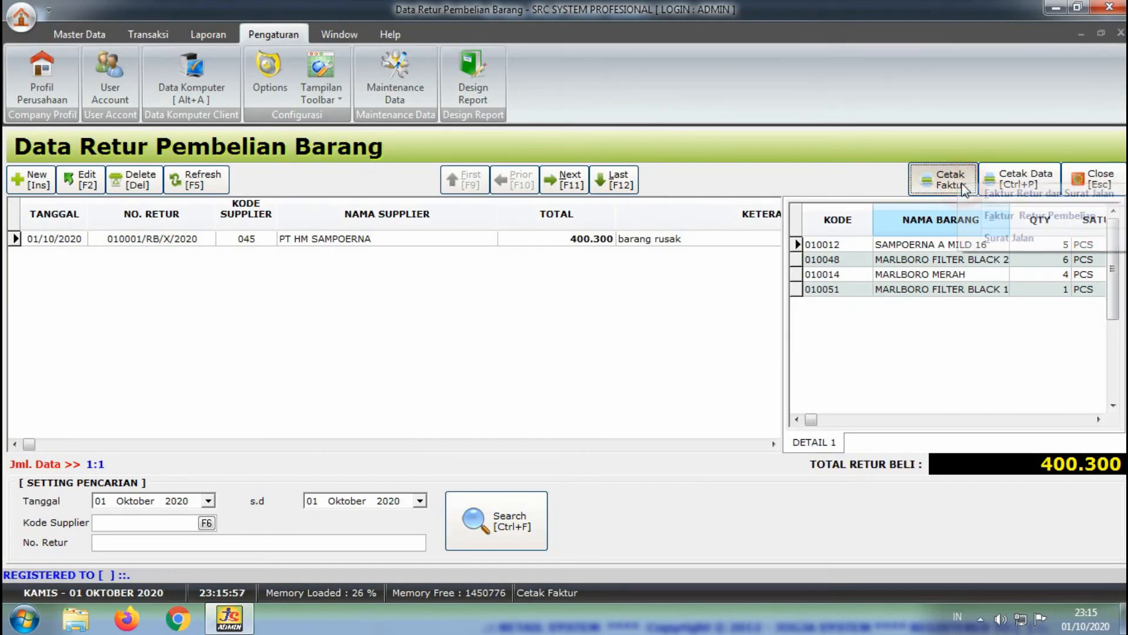
pyautogui.click(993, 237)
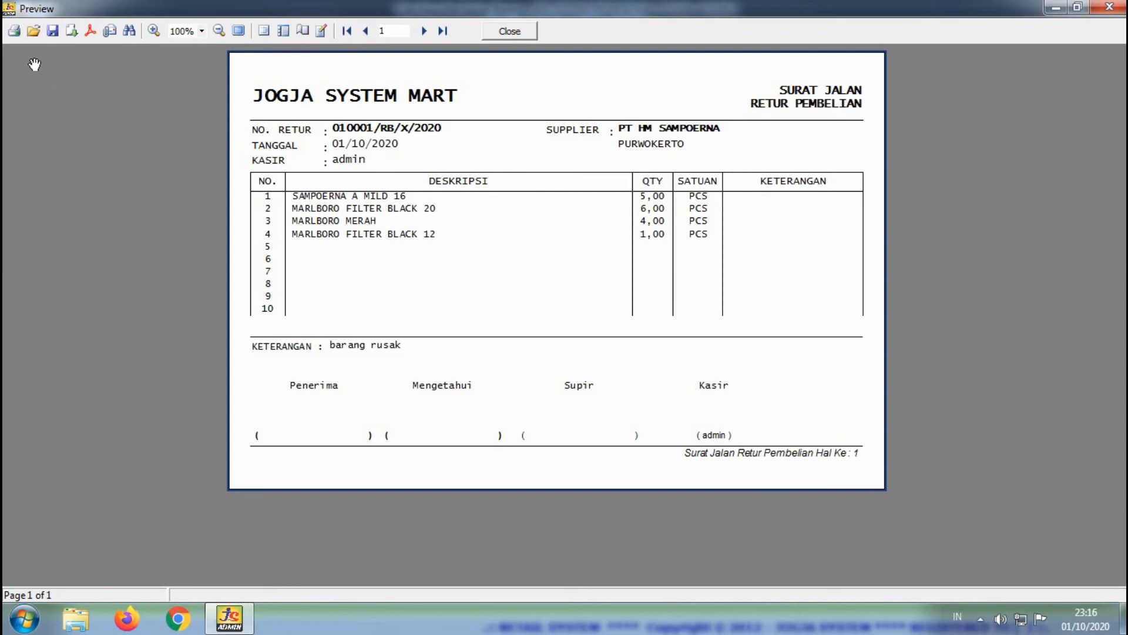
pyautogui.click(511, 33)
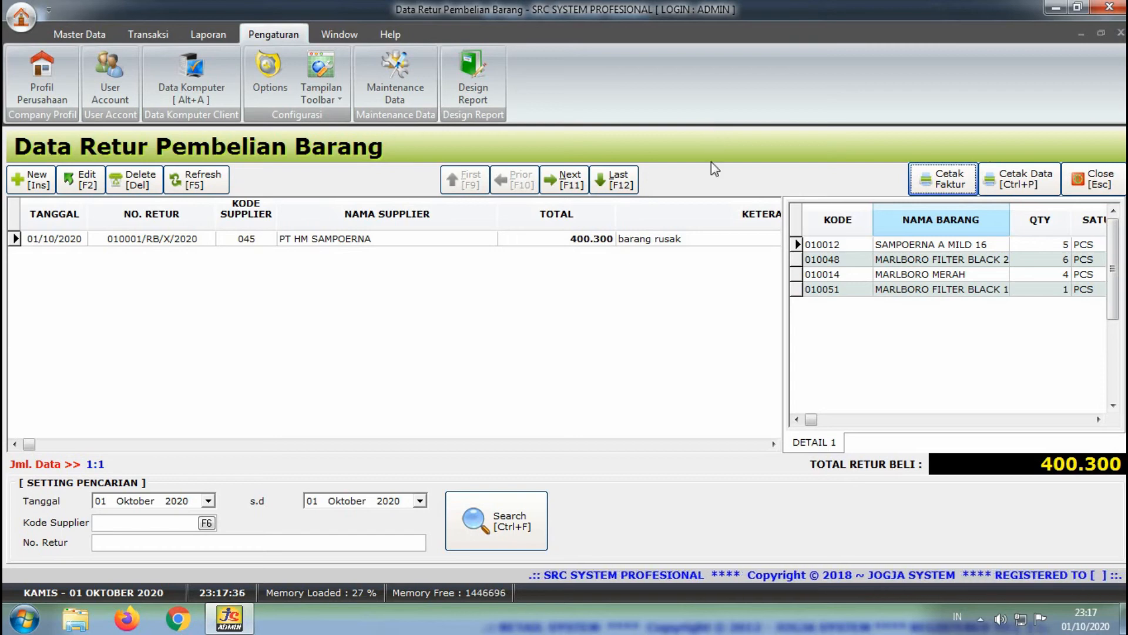
pyautogui.click(1102, 187)
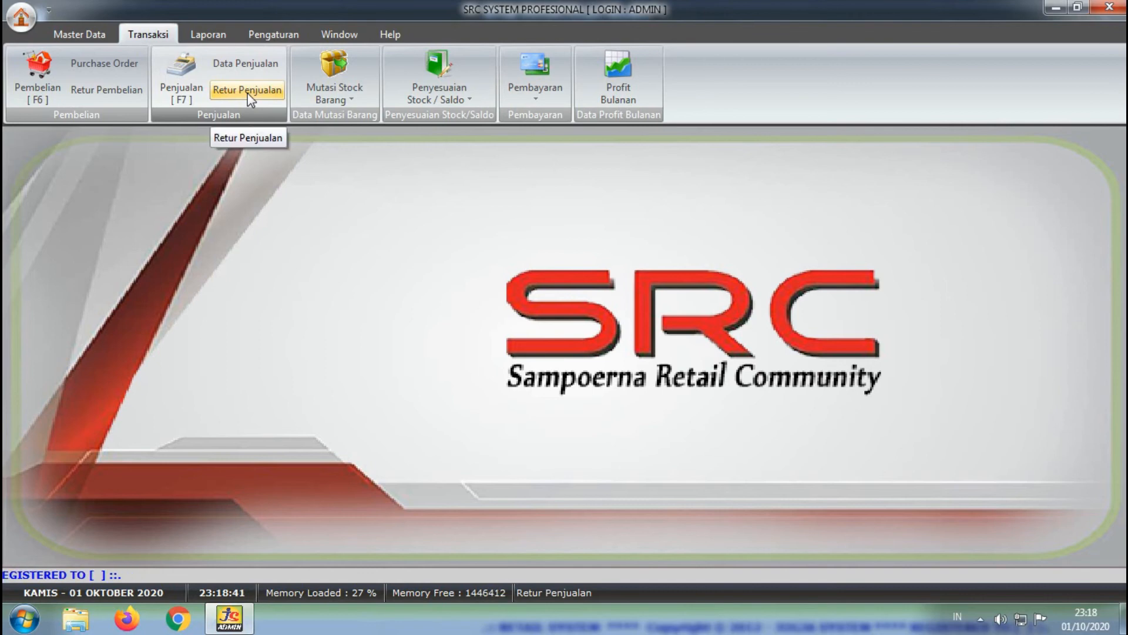
# Open the sales return list (Retur Penjualan) and start a new sales return.
pyautogui.click(248, 92)
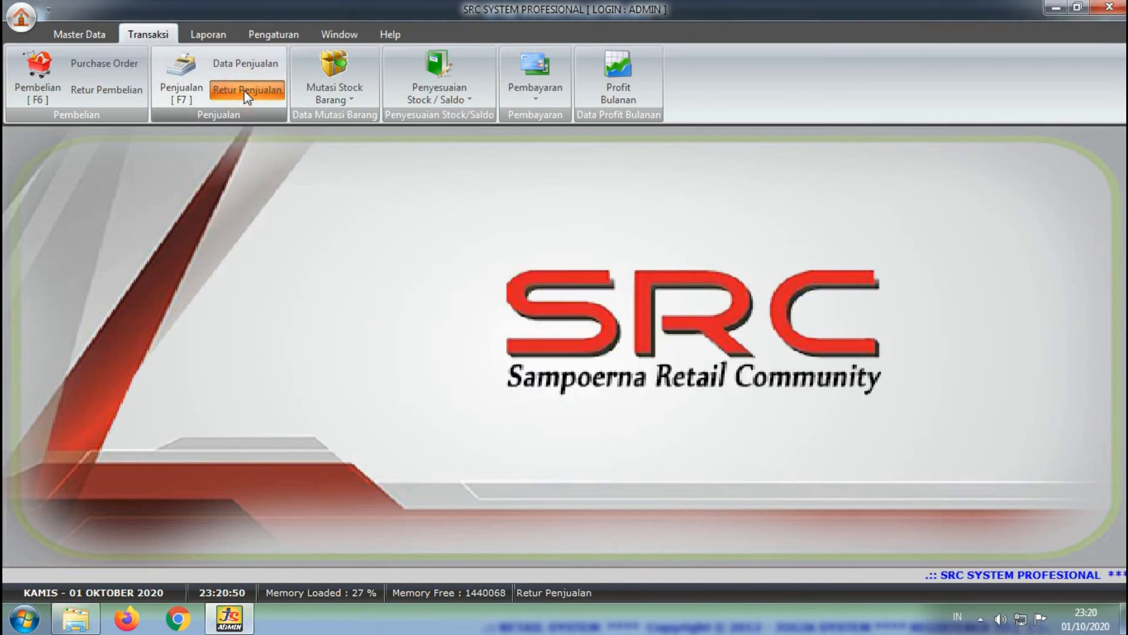
pyautogui.click(245, 91)
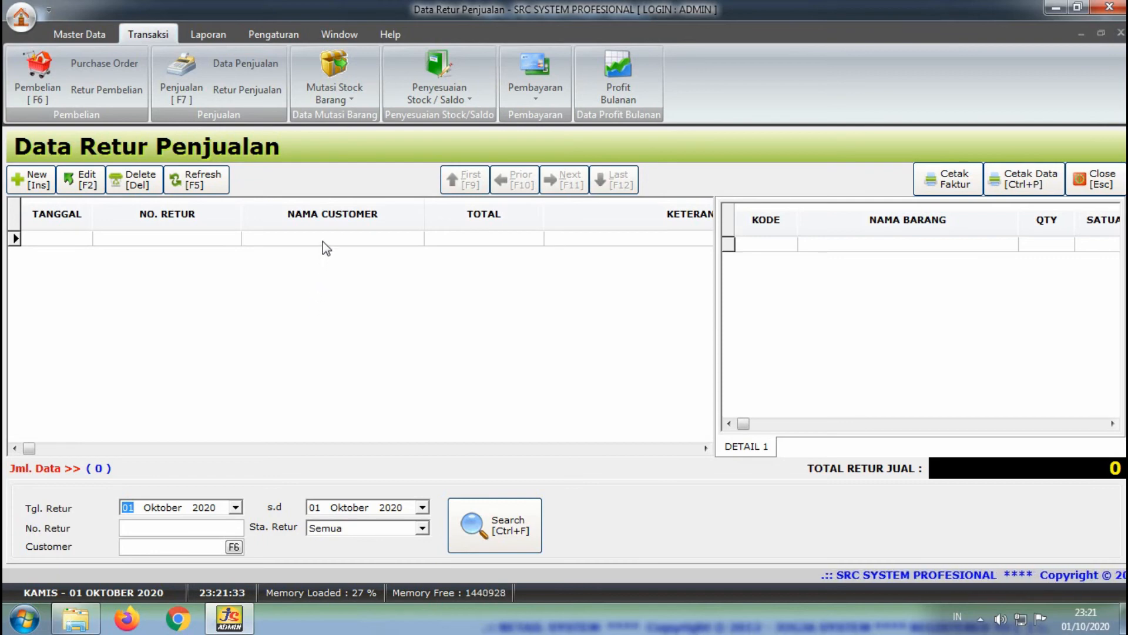
pyautogui.click(322, 240)
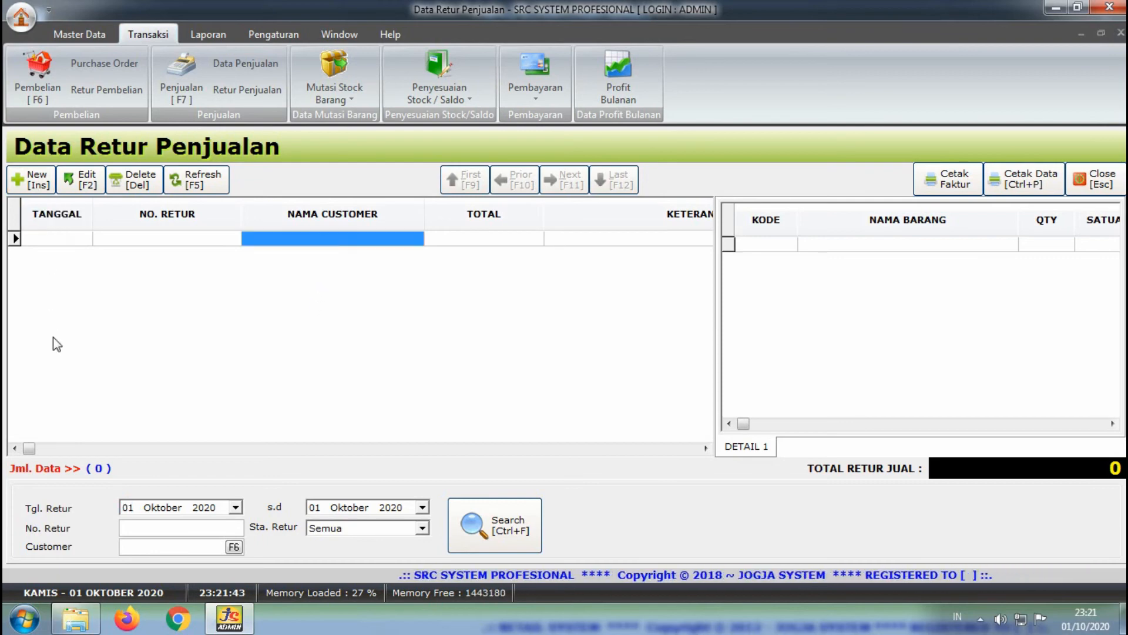
pyautogui.click(35, 190)
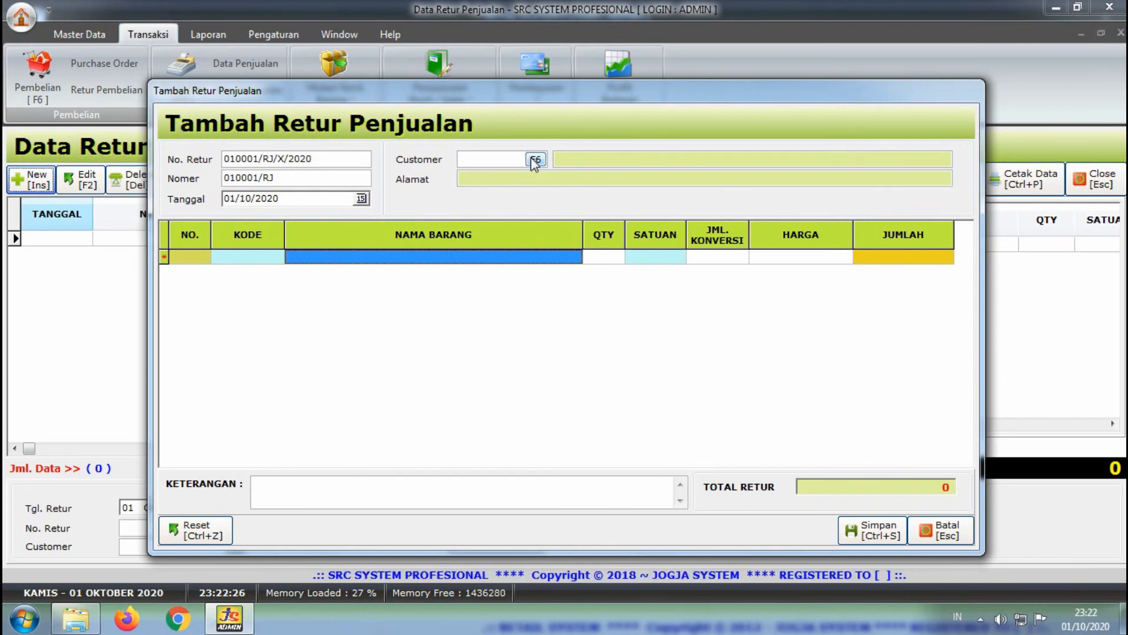
# Choose the second customer in the customer list for the sales return.
pyautogui.click(532, 159)
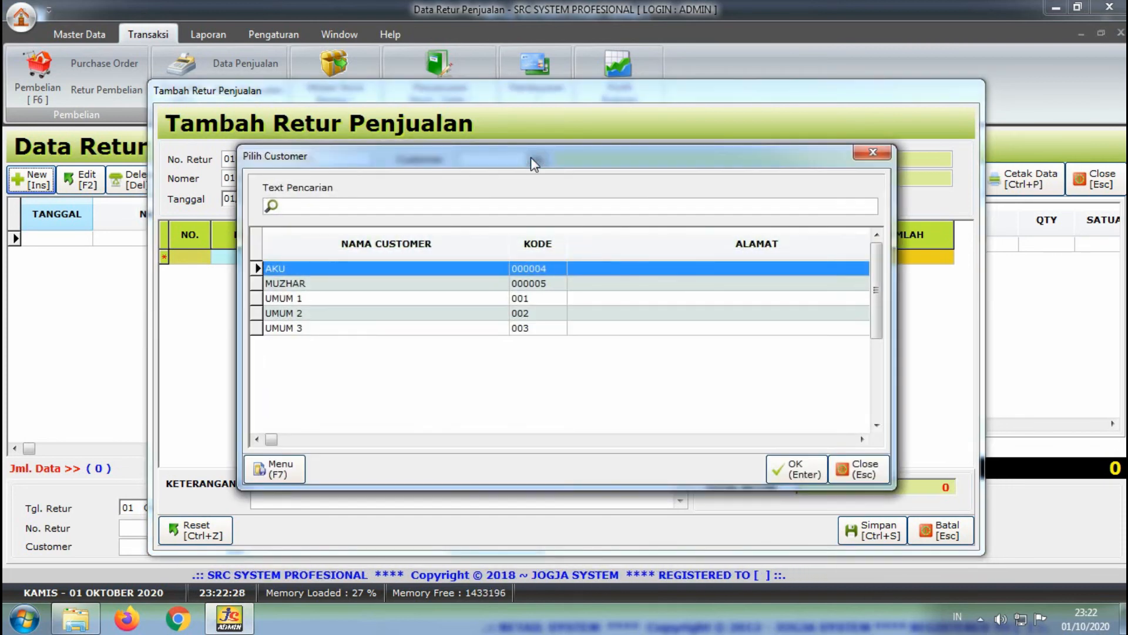
pyautogui.click(305, 284)
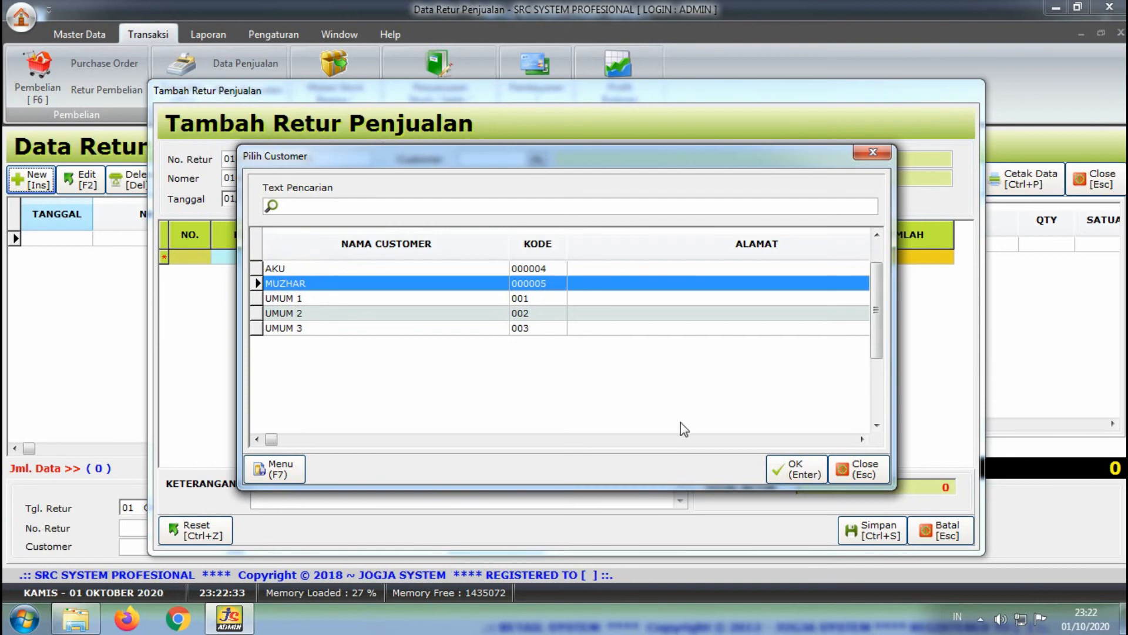
pyautogui.click(789, 472)
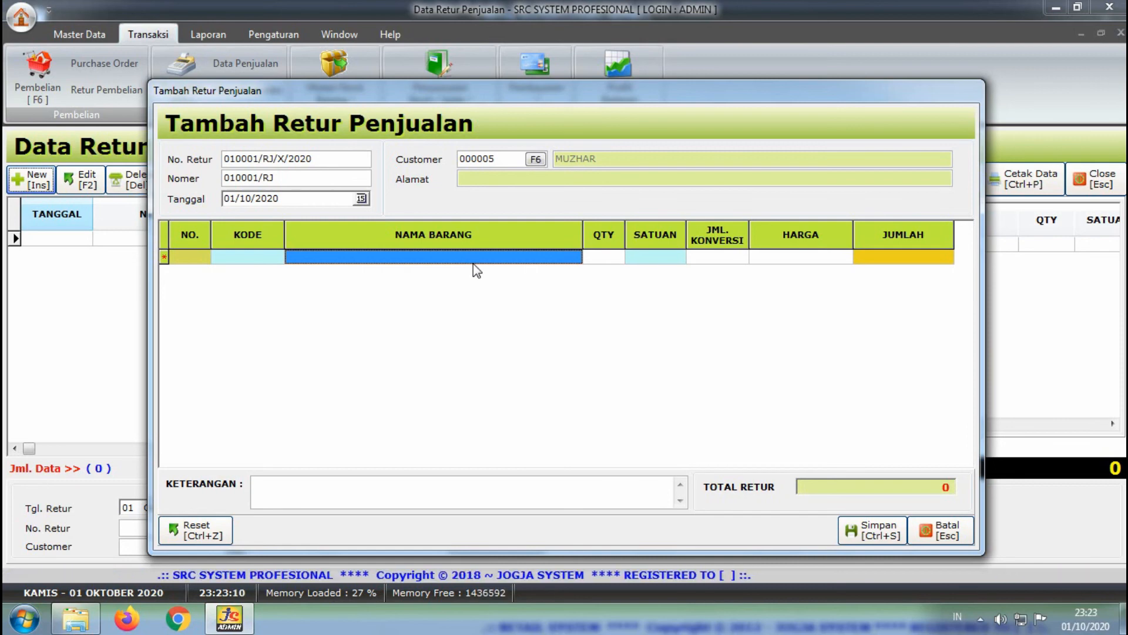
# Add SUKI AYAM KECAP 18 GR with quantity 2 and SPRITE BOT0L 390 M with quantity 1 to the sales return.
pyautogui.write('SUKI AYAM KECAP 18 GR')
pyautogui.press('Return')
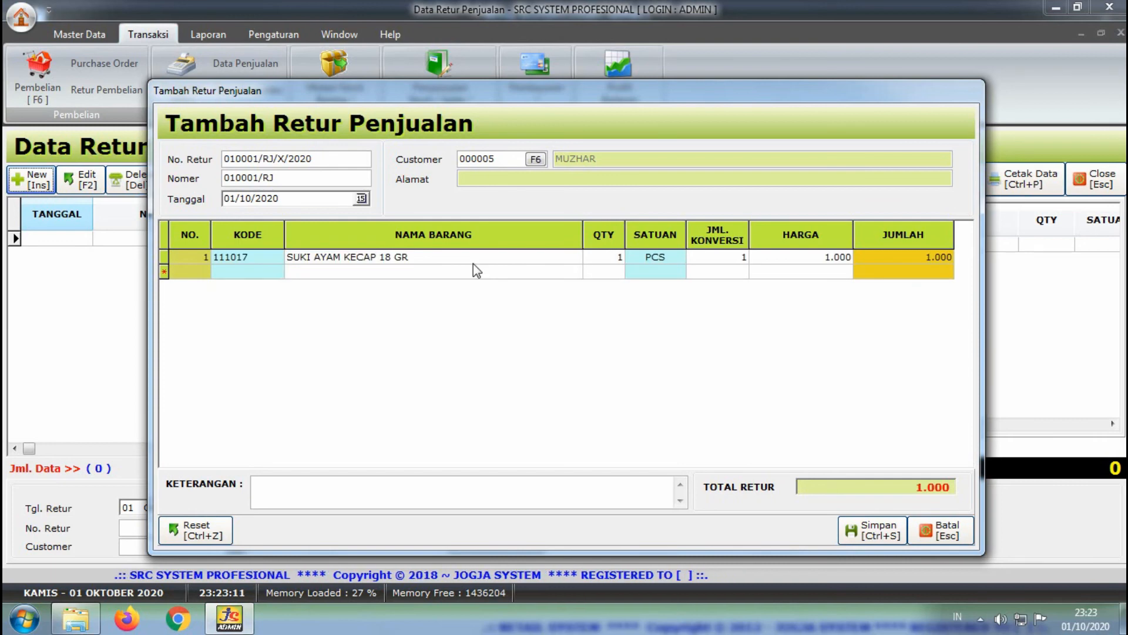
pyautogui.click(474, 264)
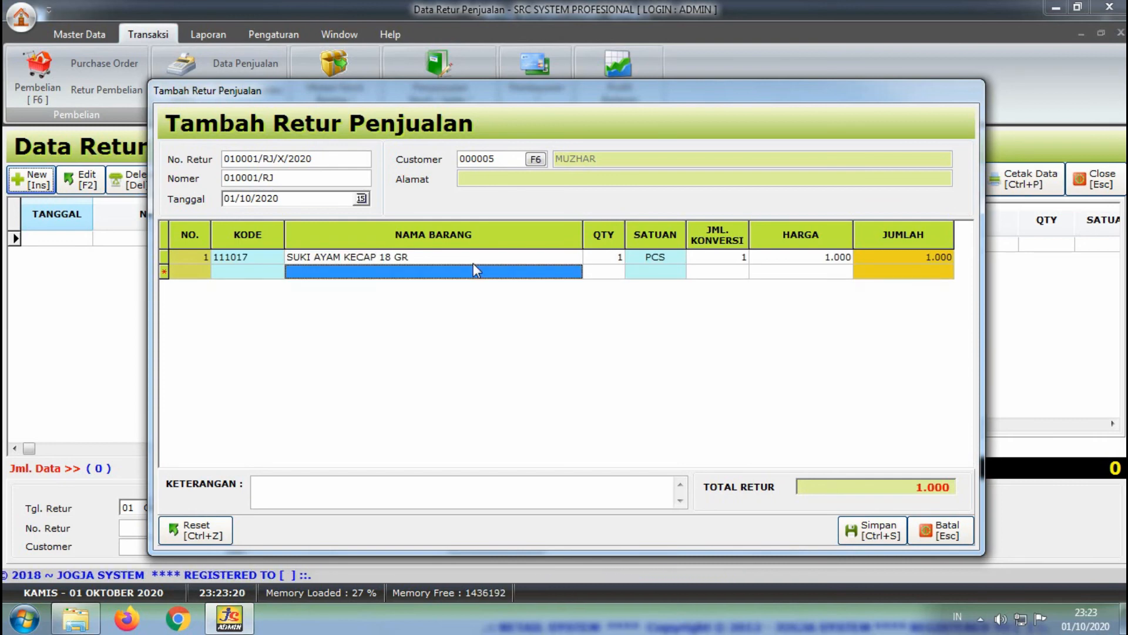
pyautogui.press('Up')
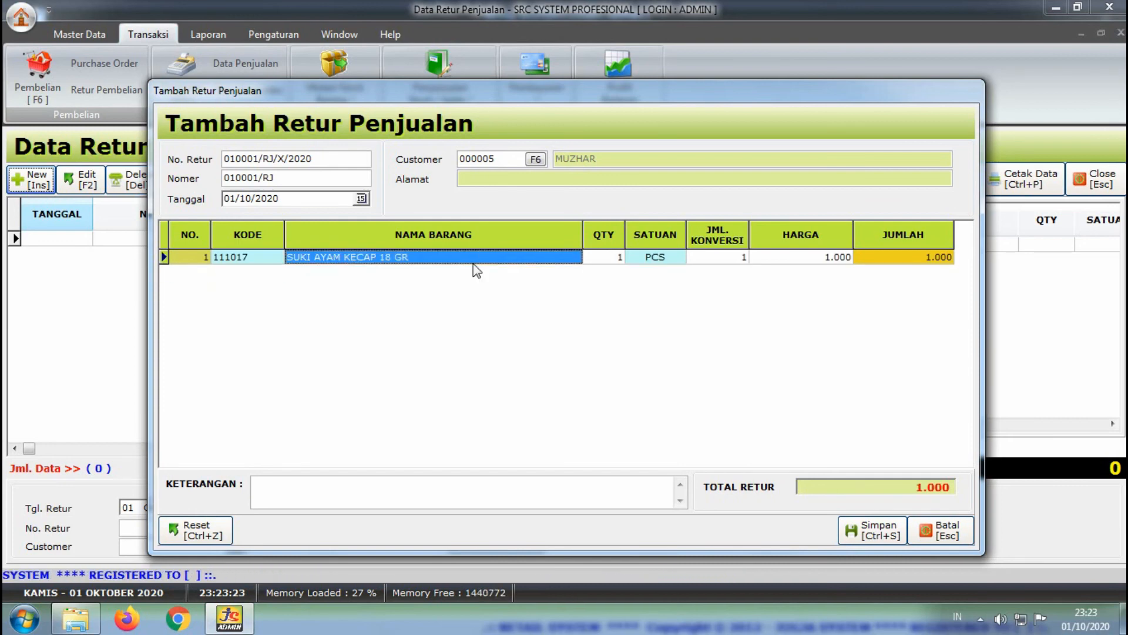
pyautogui.press('Right')
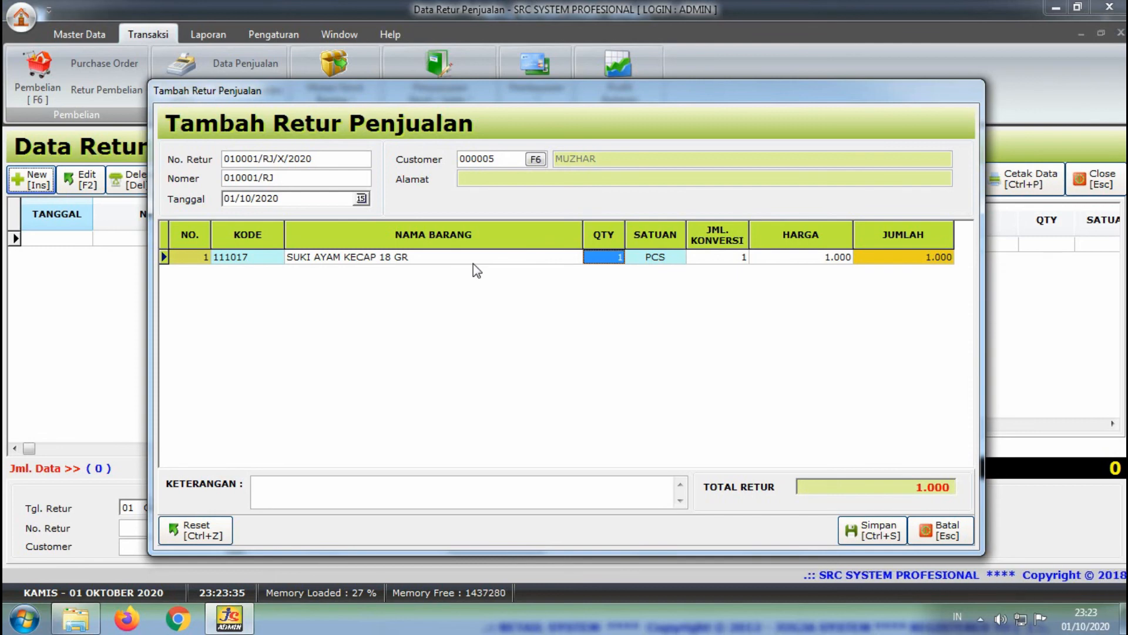
pyautogui.write('2')
pyautogui.press('Return')
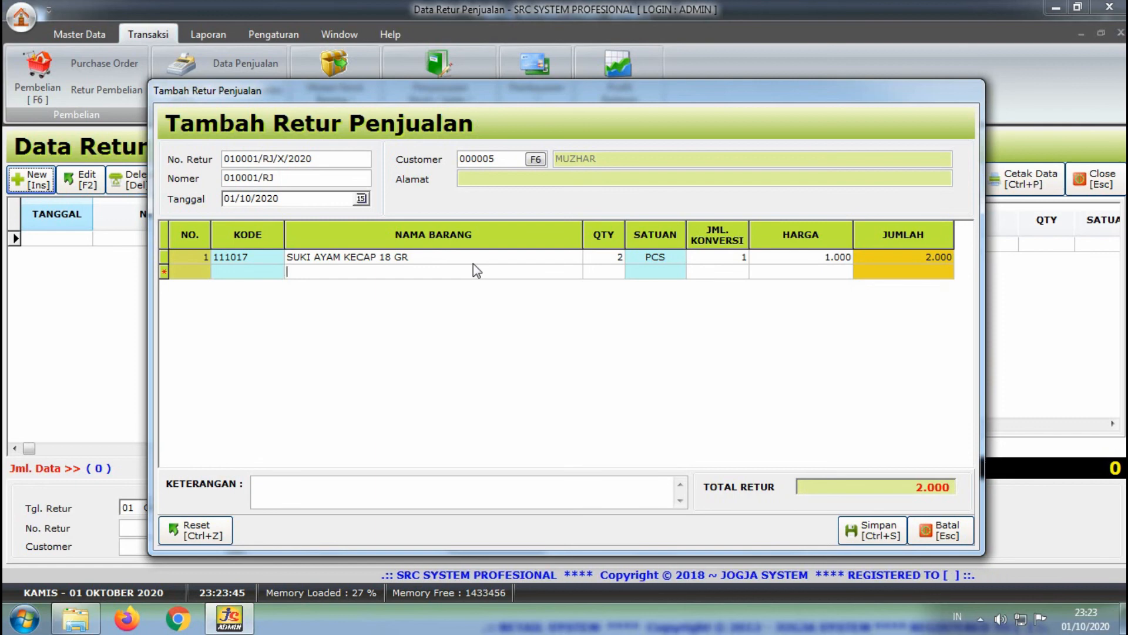
pyautogui.write('8992761002')
pyautogui.press('Return')
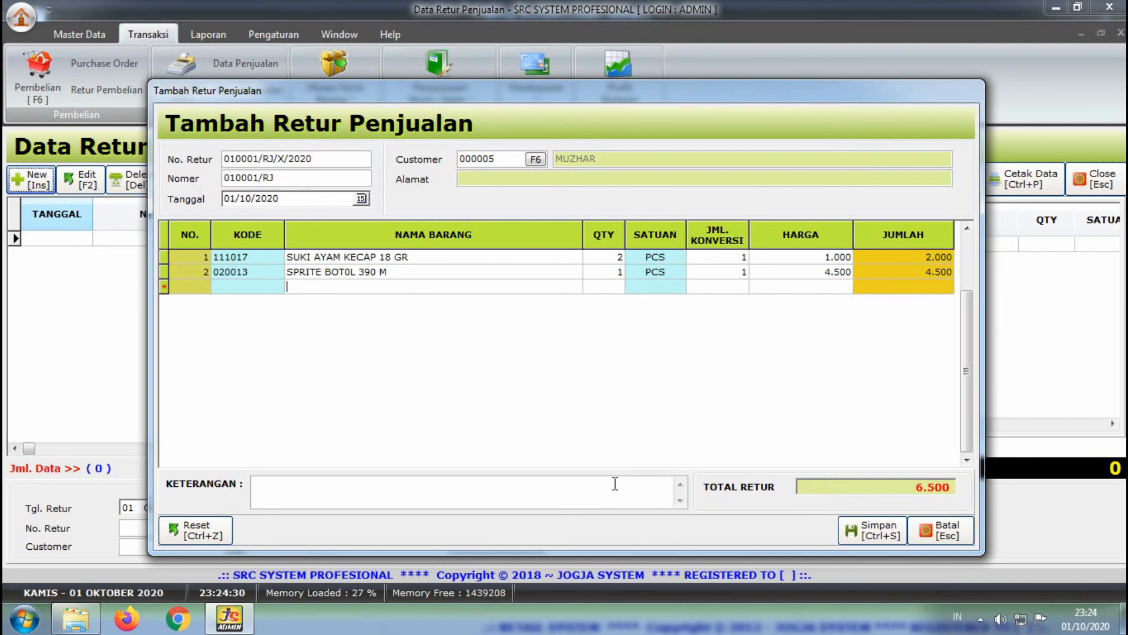
# Save the sales return and exit the sales return entry form, confirming the exit.
pyautogui.click(861, 536)
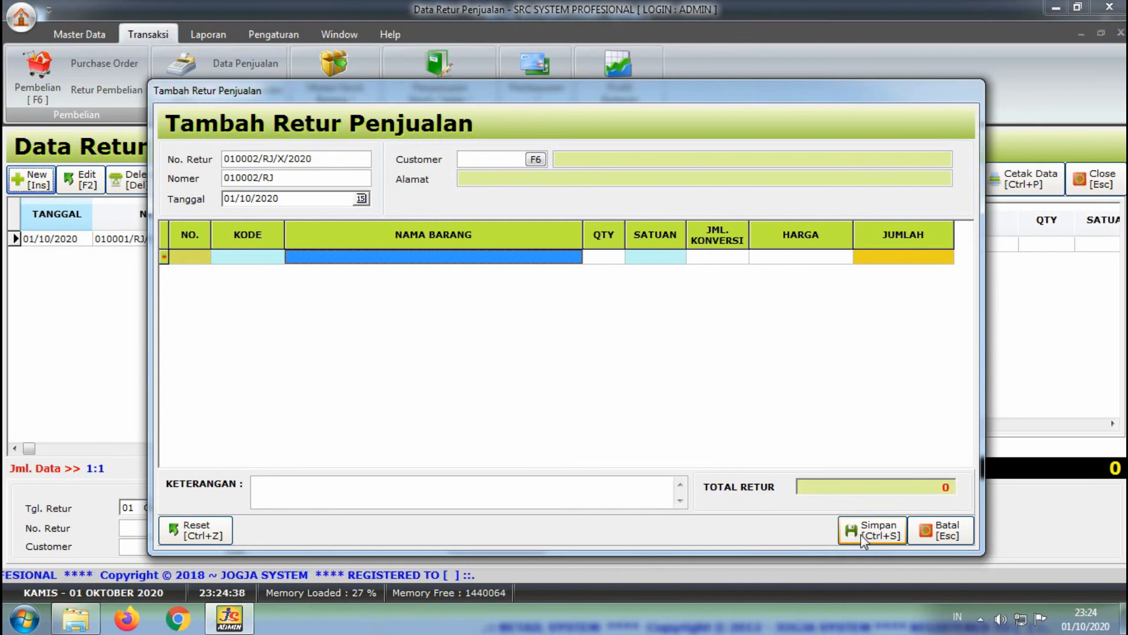
pyautogui.click(939, 537)
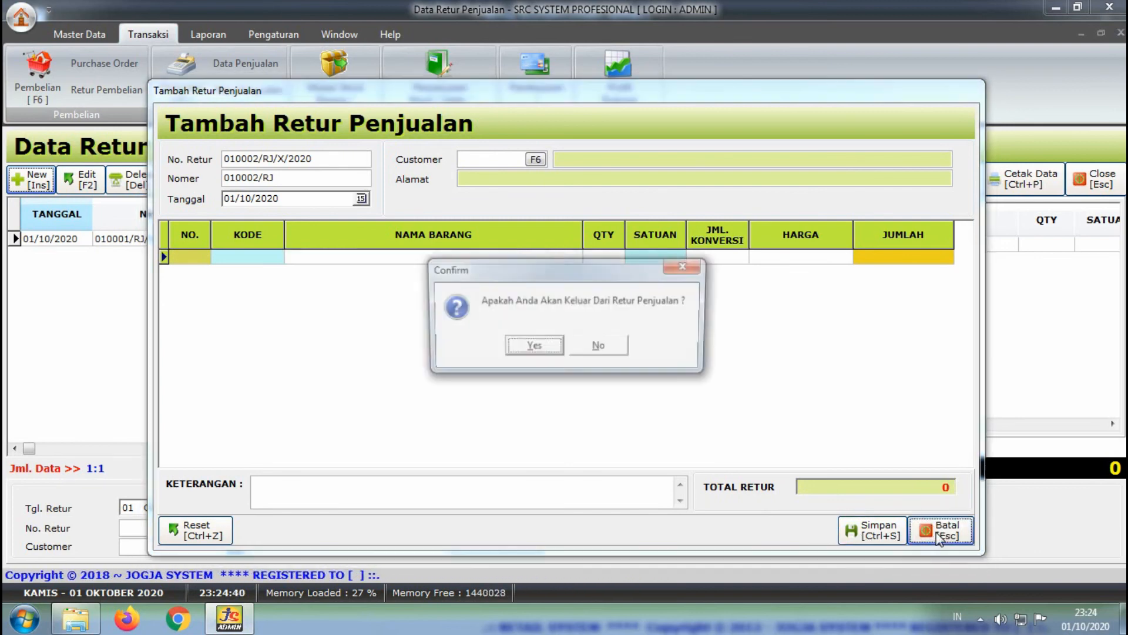
pyautogui.click(535, 344)
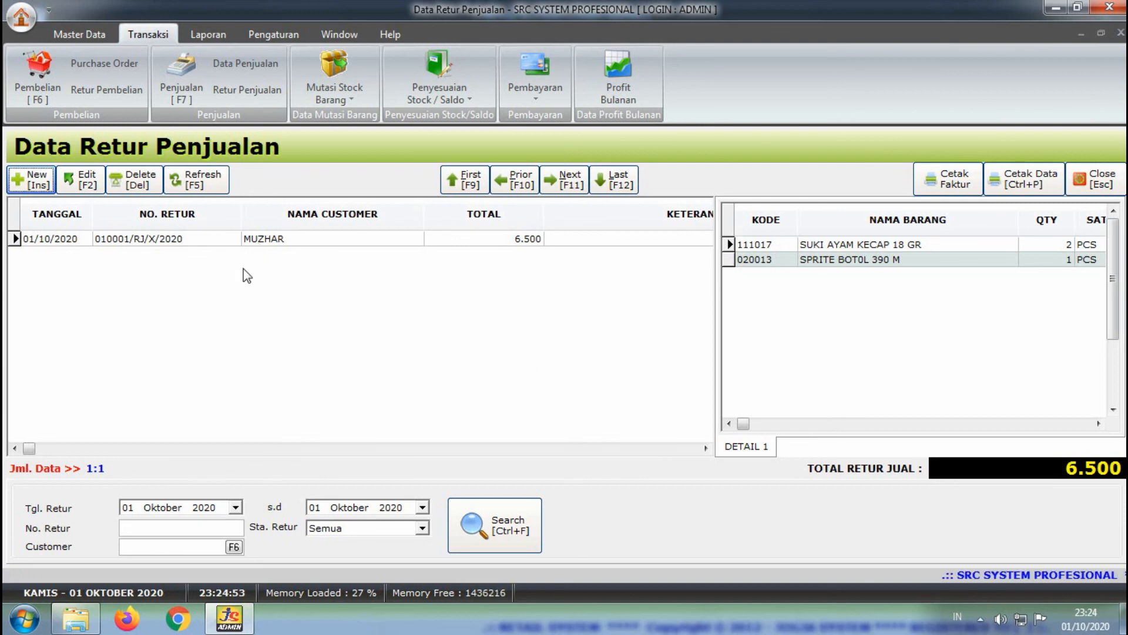
# Preview the invoice of the saved sales return, closing the preview and the sales return list when done.
pyautogui.click(261, 241)
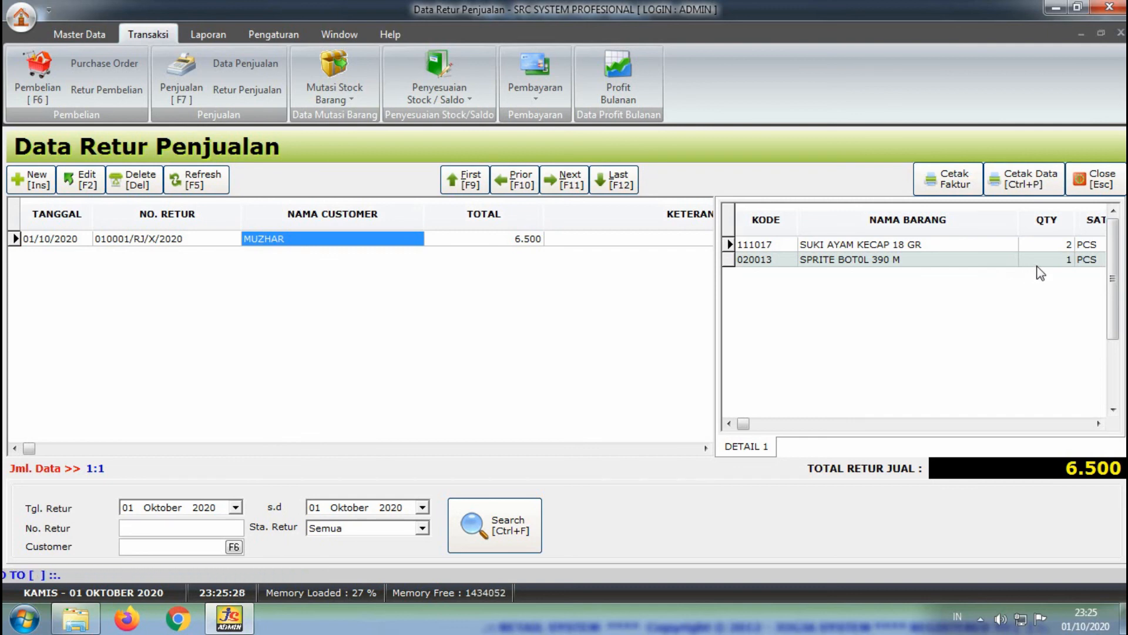
pyautogui.click(957, 188)
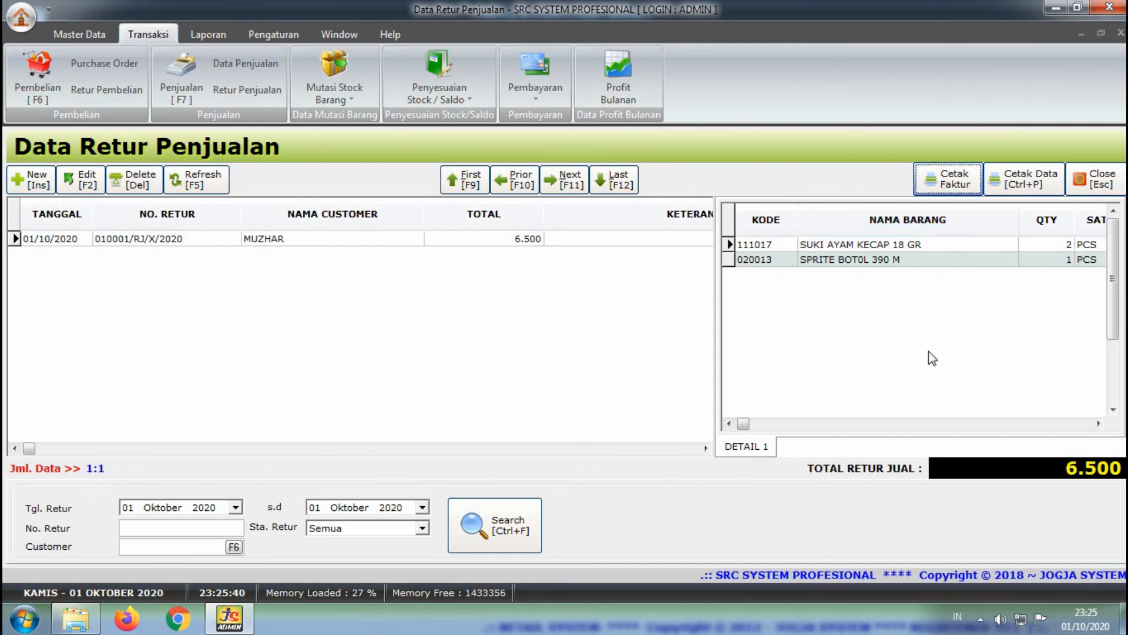
pyautogui.click(962, 187)
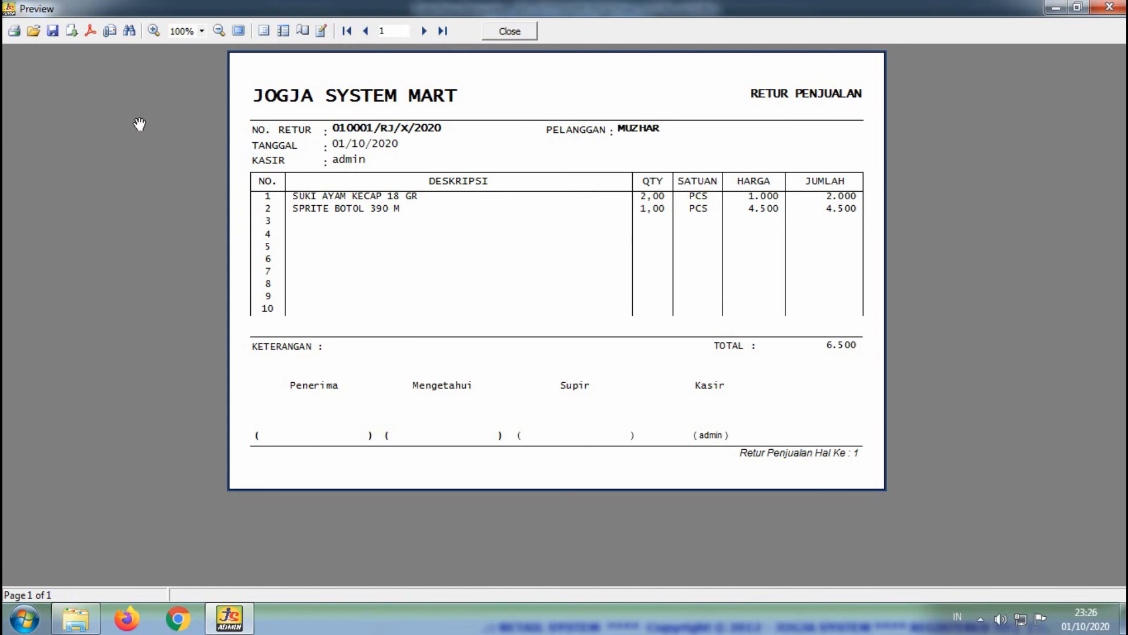
pyautogui.click(509, 33)
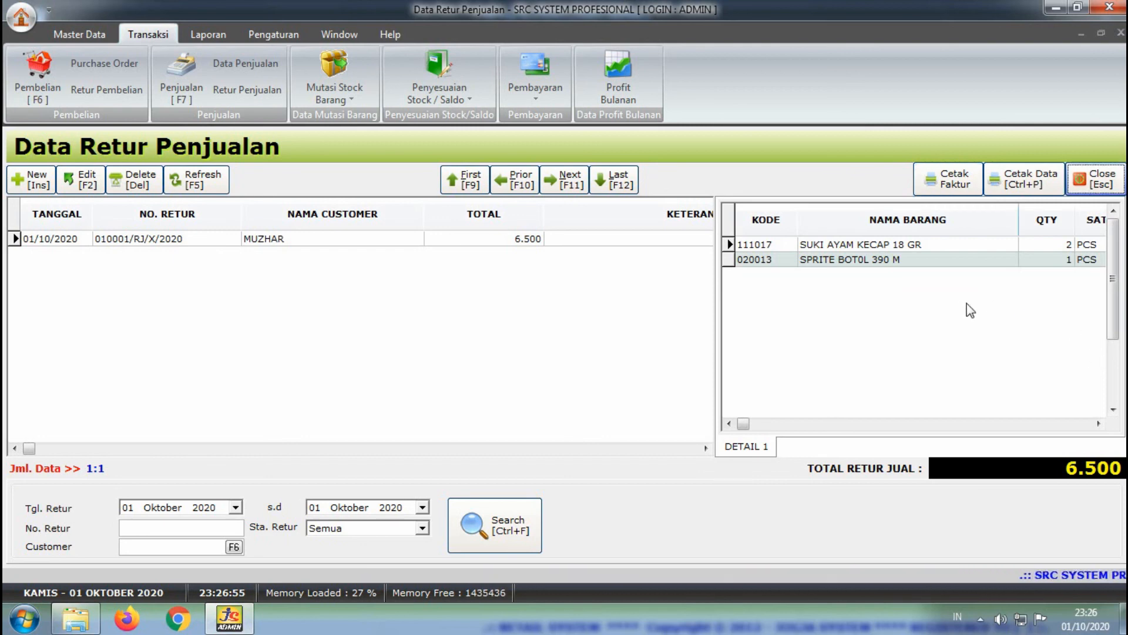
pyautogui.click(1094, 191)
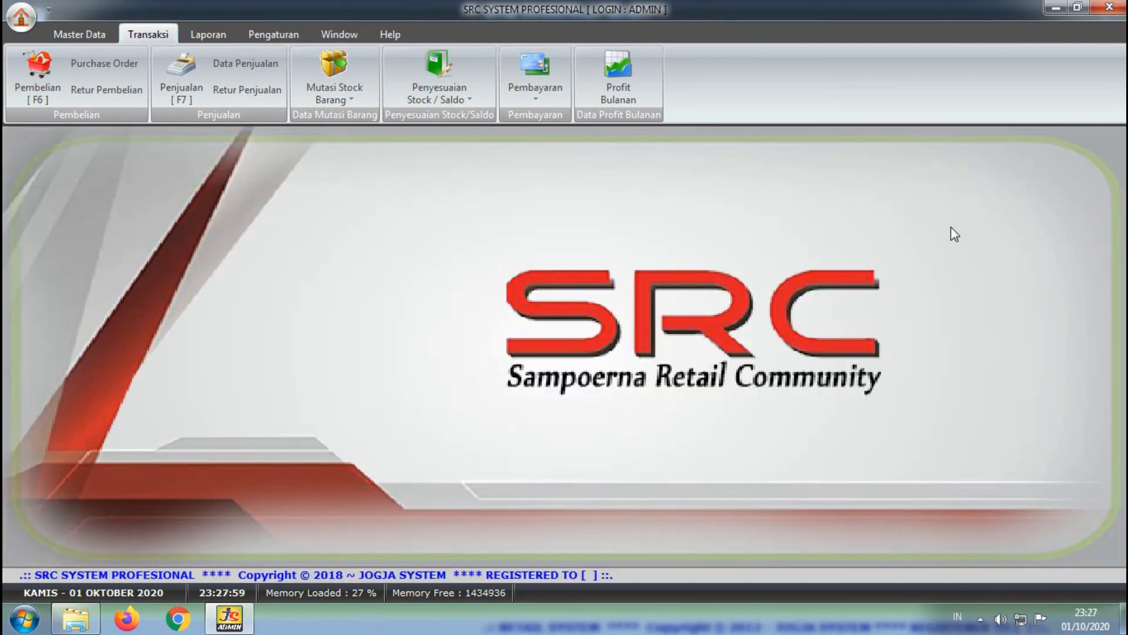